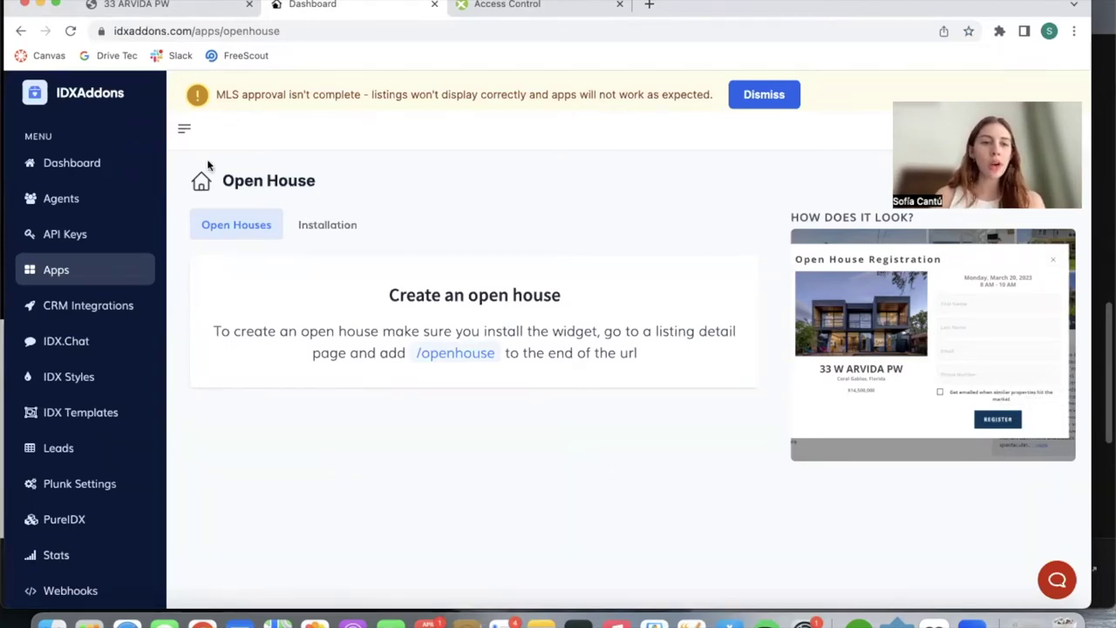
Find the Open House app by searching Apps for 'open' and open its page.
click(68, 270)
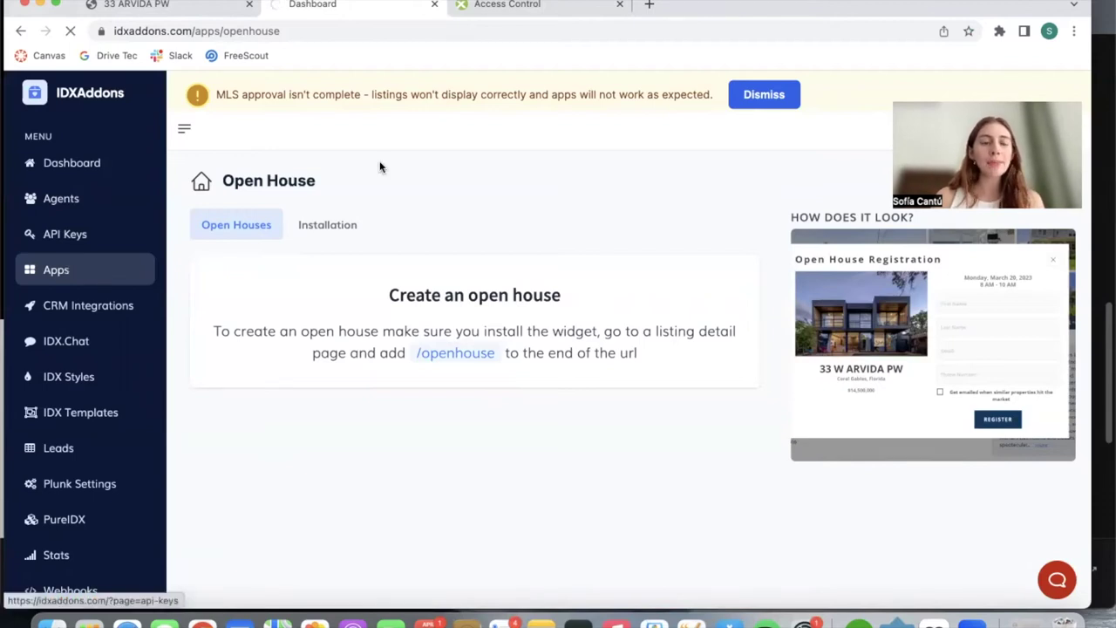
click(287, 227)
text(op)
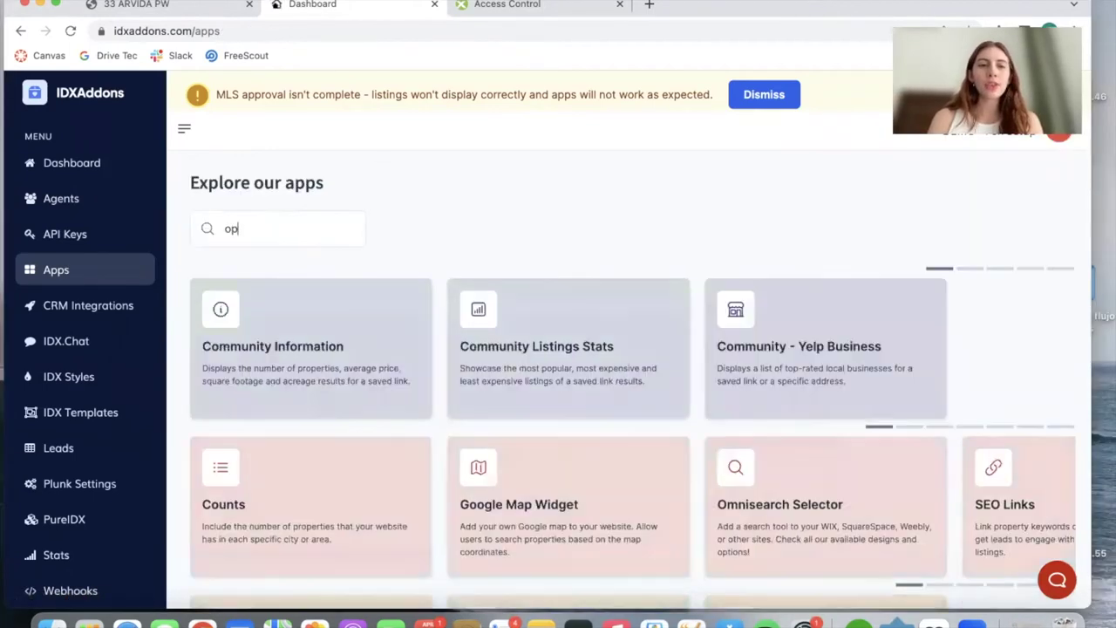
text(en)
click(312, 370)
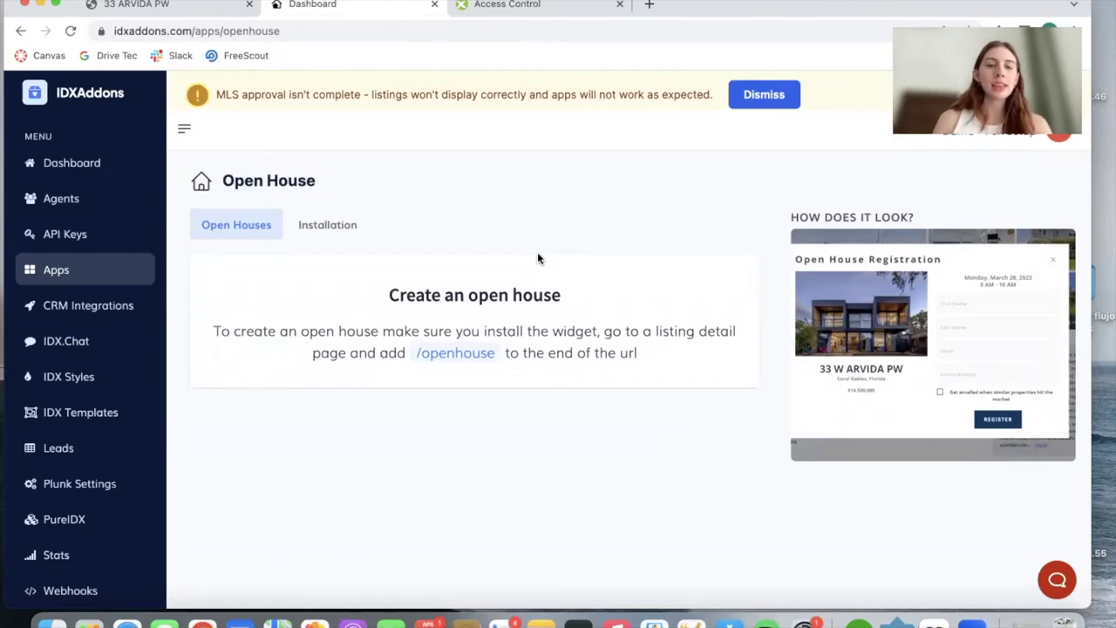
Copy the Open House widget code from its Installation instructions.
click(327, 224)
scroll(503, 423, down, 5)
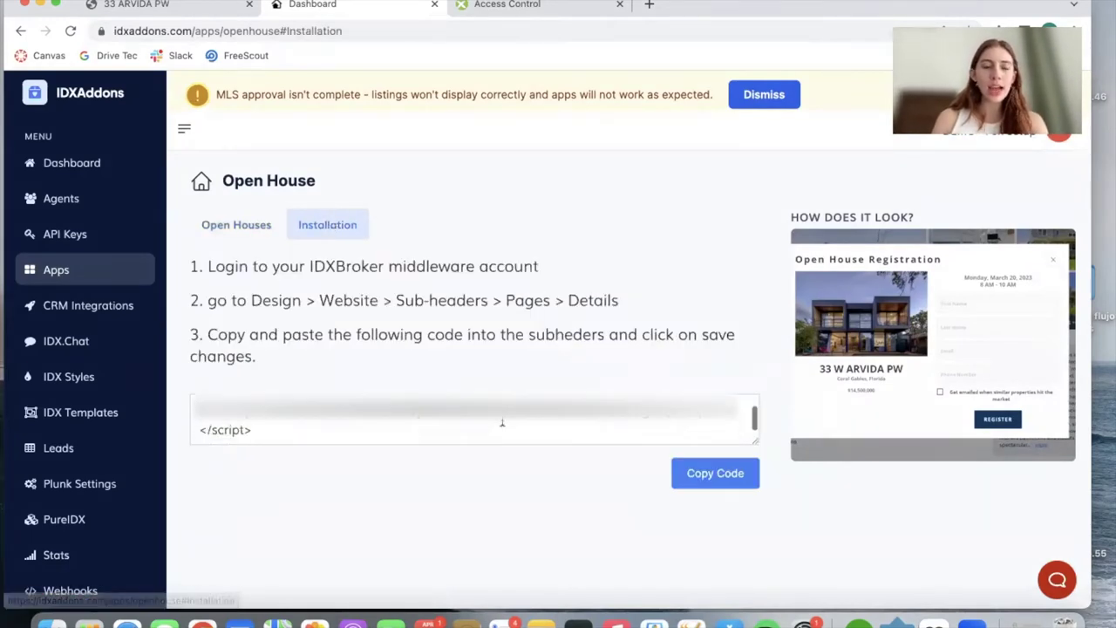
click(698, 481)
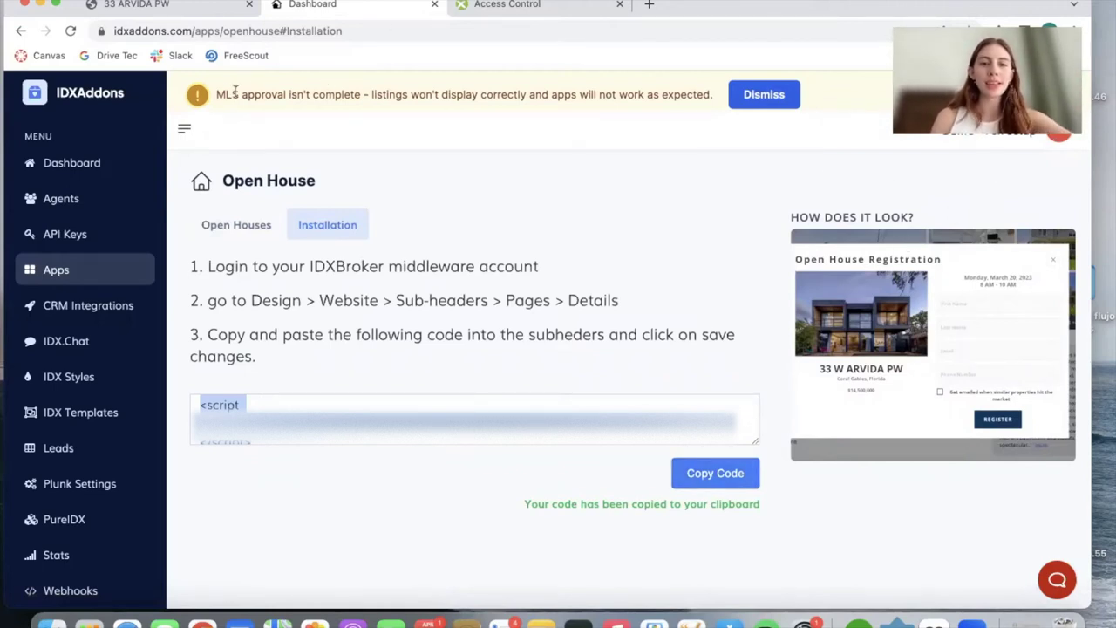
Open the Details page sub-header editor in IDX Broker Middleware page templates.
click(494, 5)
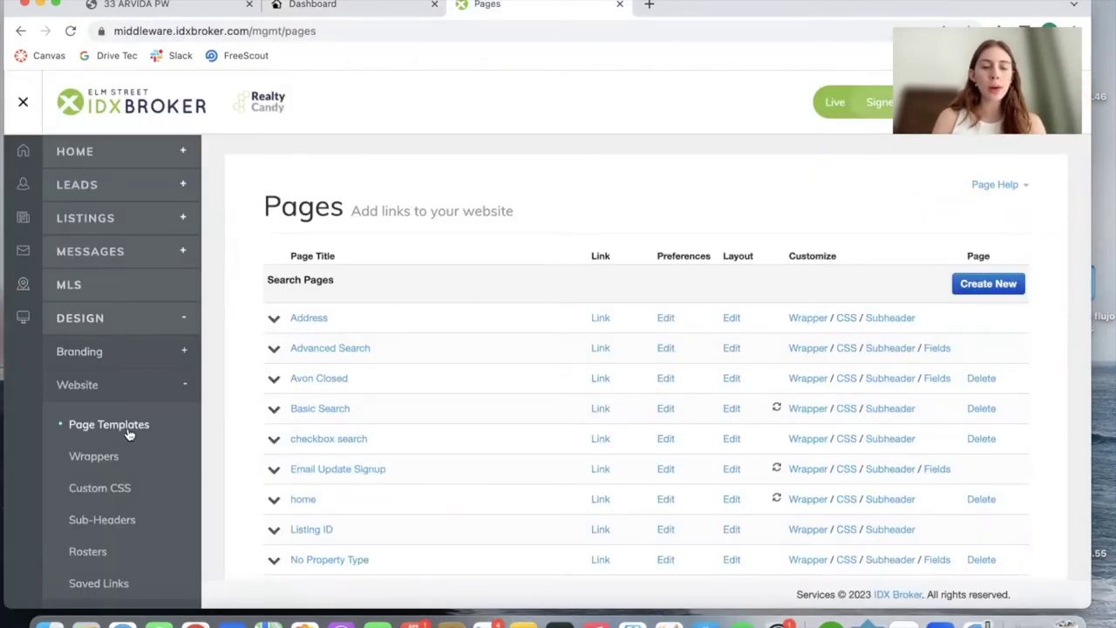
scroll(451, 450, down, 5)
scroll(452, 450, down, 4)
scroll(452, 450, down, 3)
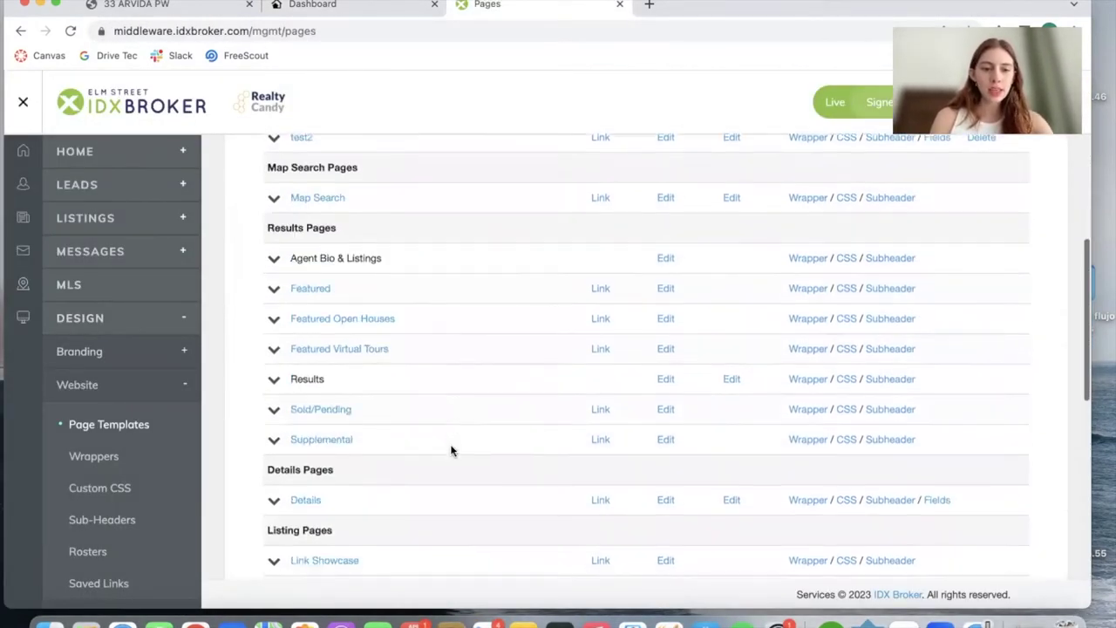
scroll(452, 450, down, 3)
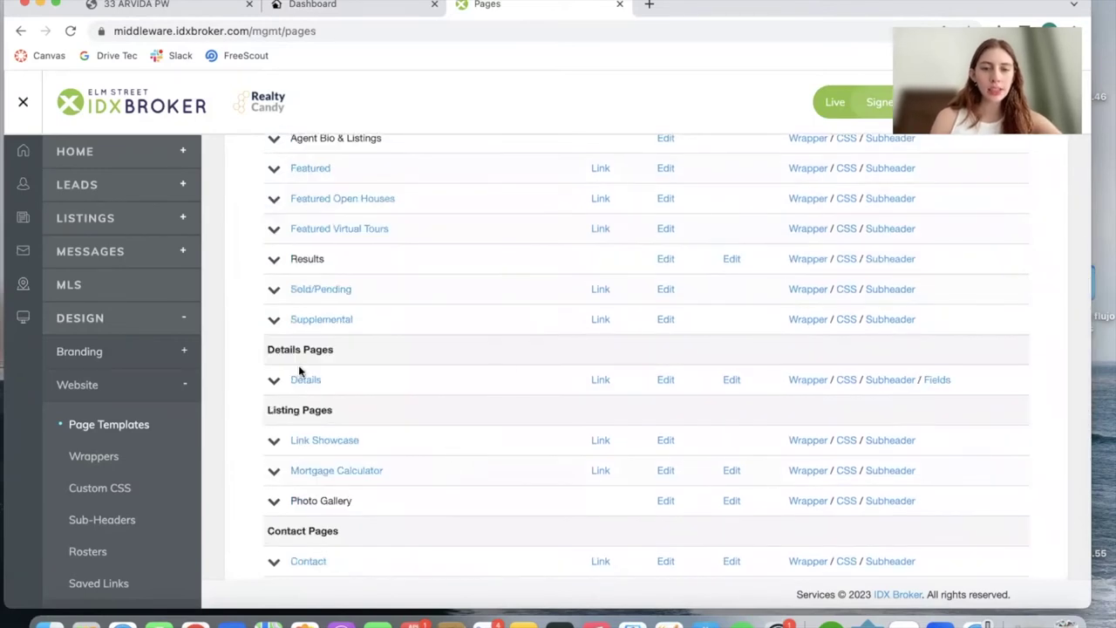
click(892, 382)
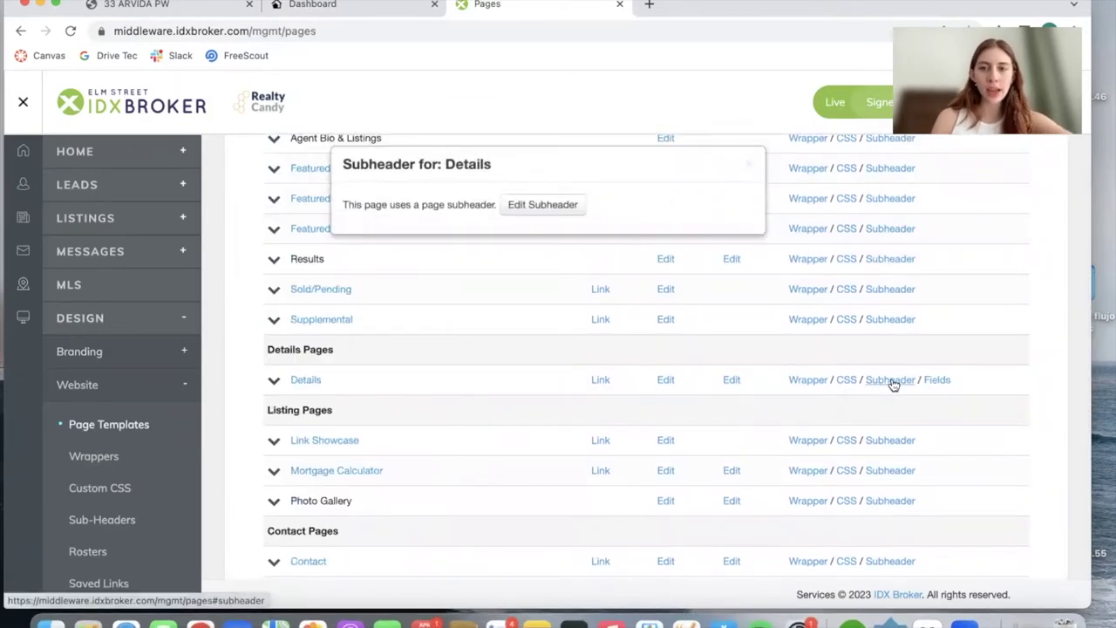
click(549, 204)
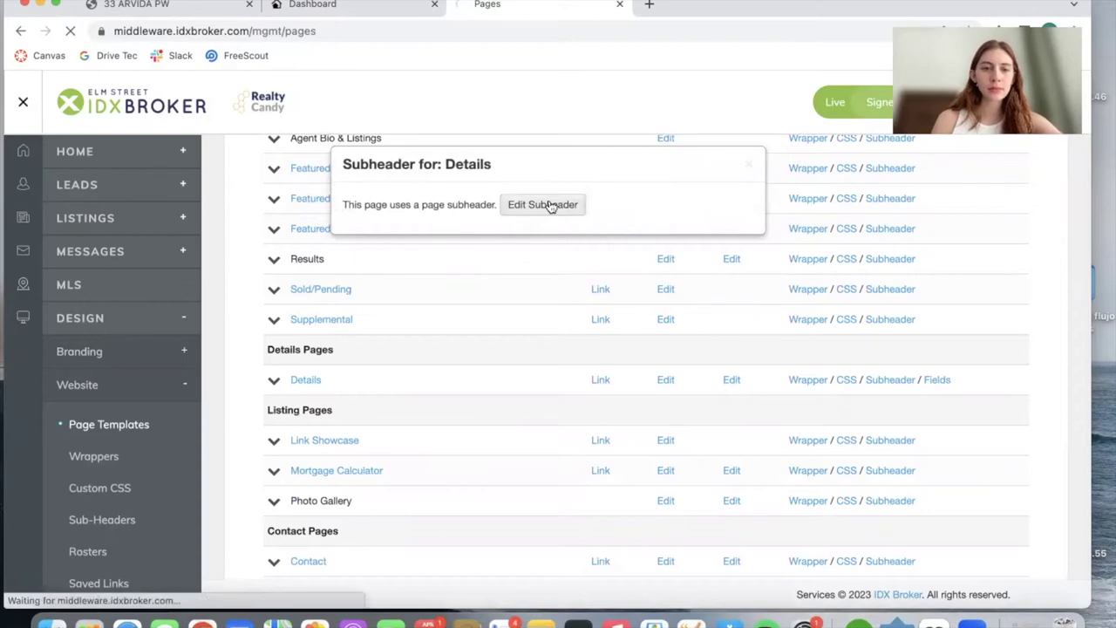
click(578, 290)
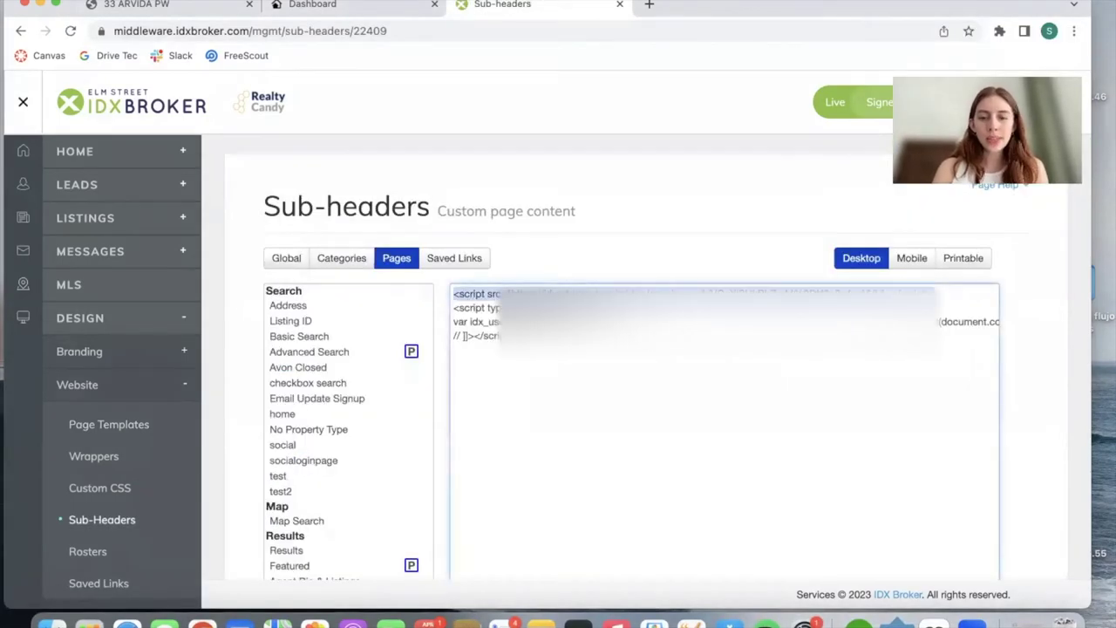
Put the copied Open House script into the Details sub-header and check it against the installation code.
click(366, 5)
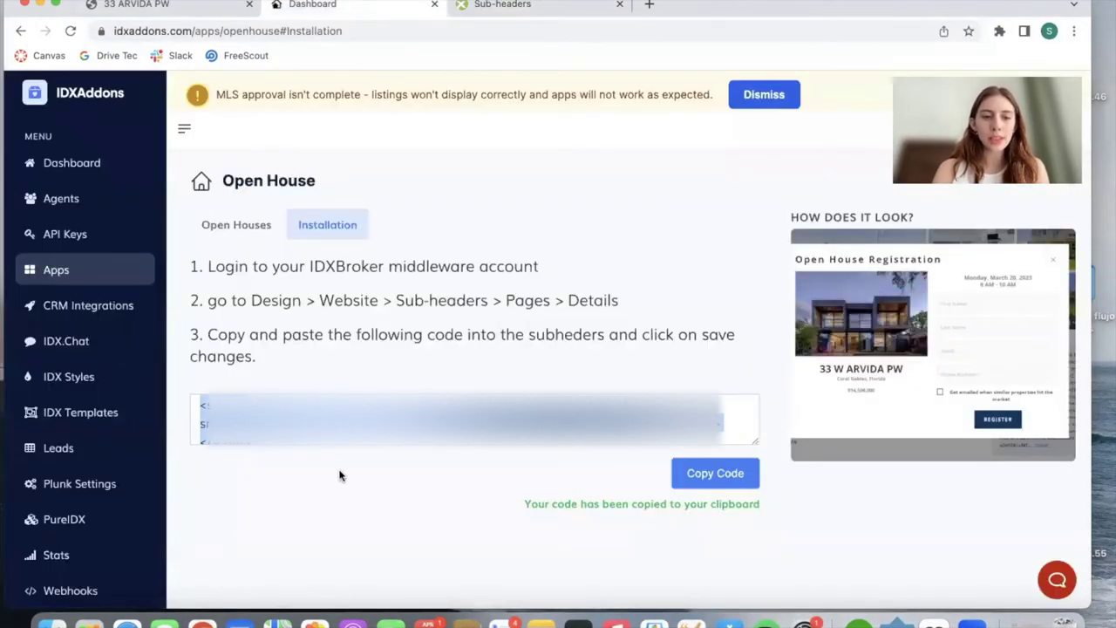
click(536, 9)
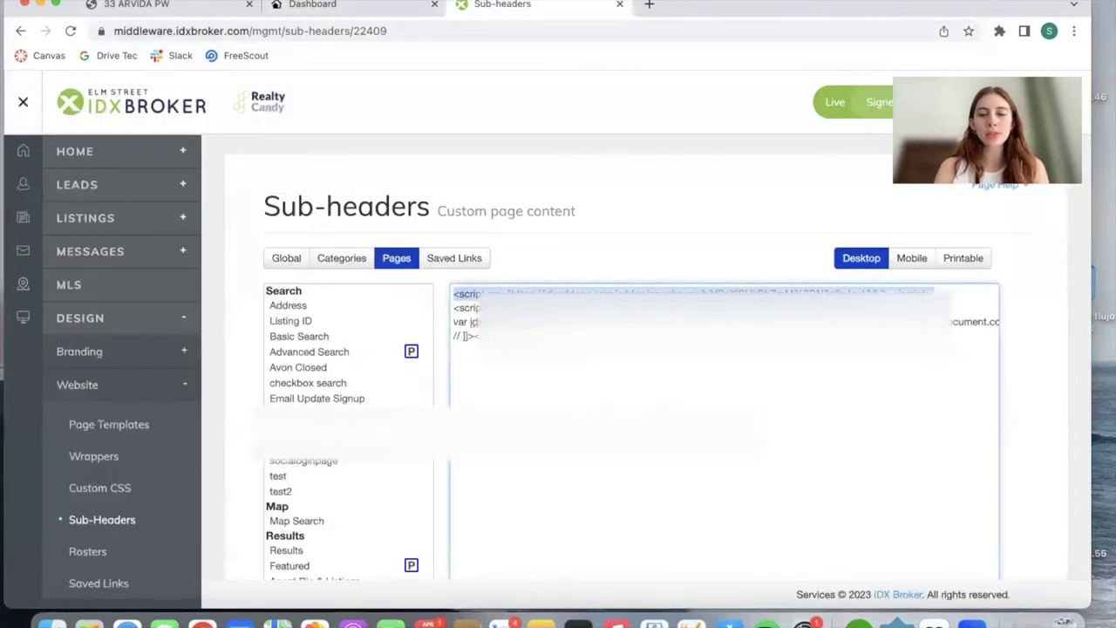
drag(489, 345, 434, 315)
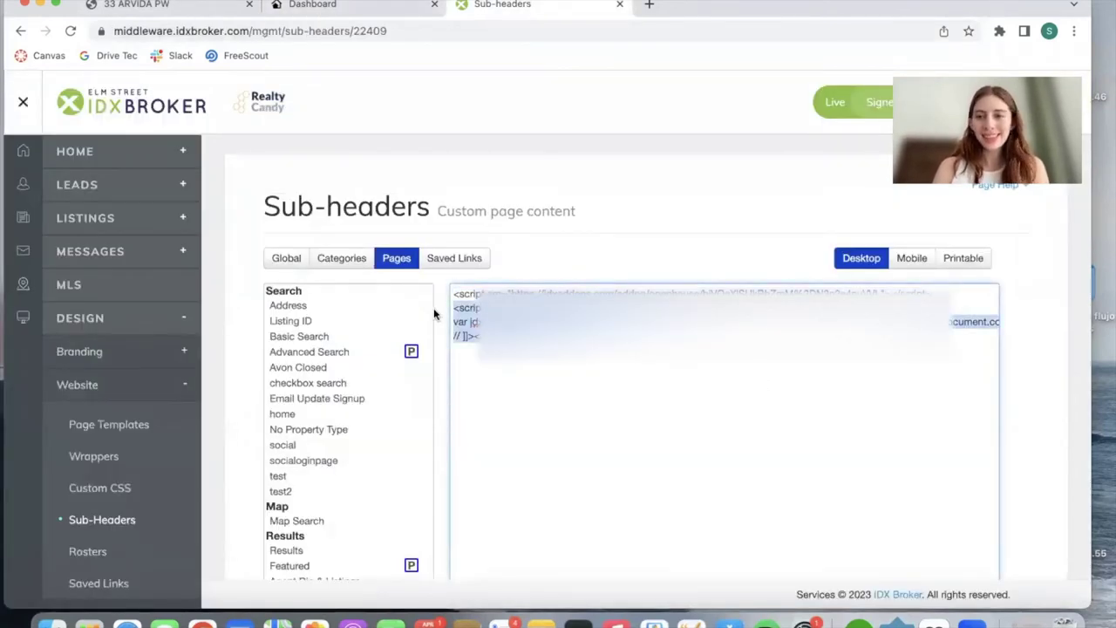
key(super+a)
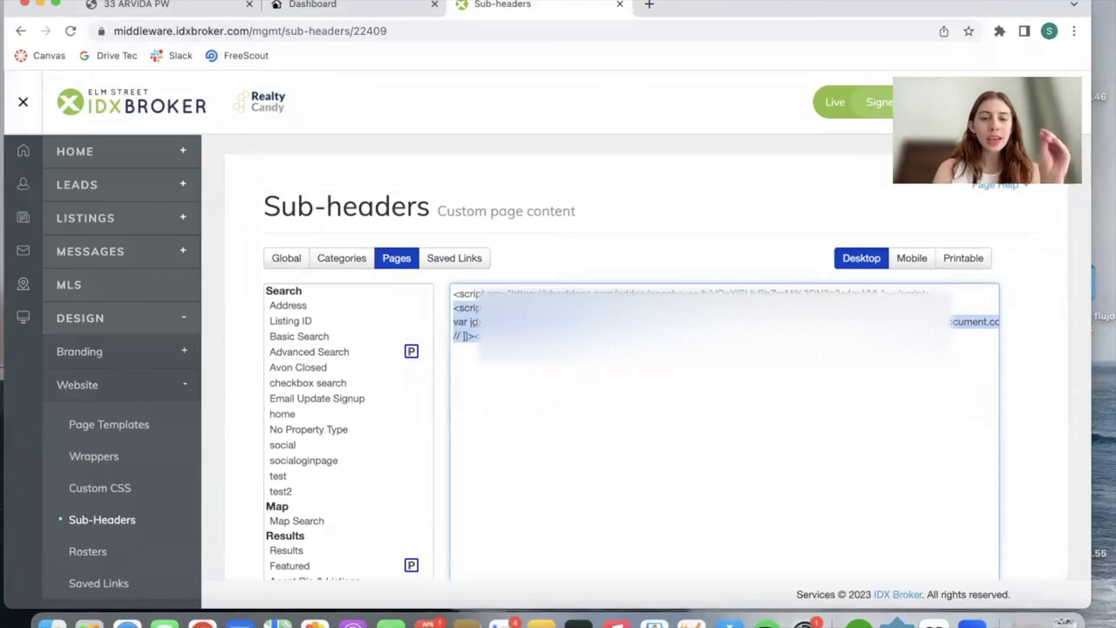
key(Right)
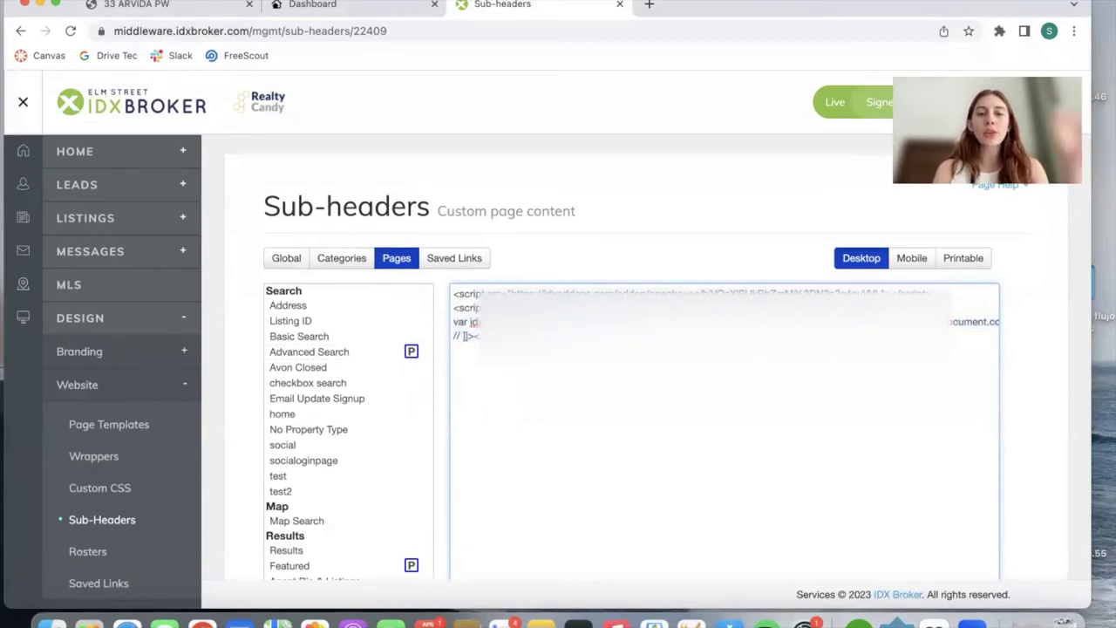
triple_click(573, 293)
click(383, 7)
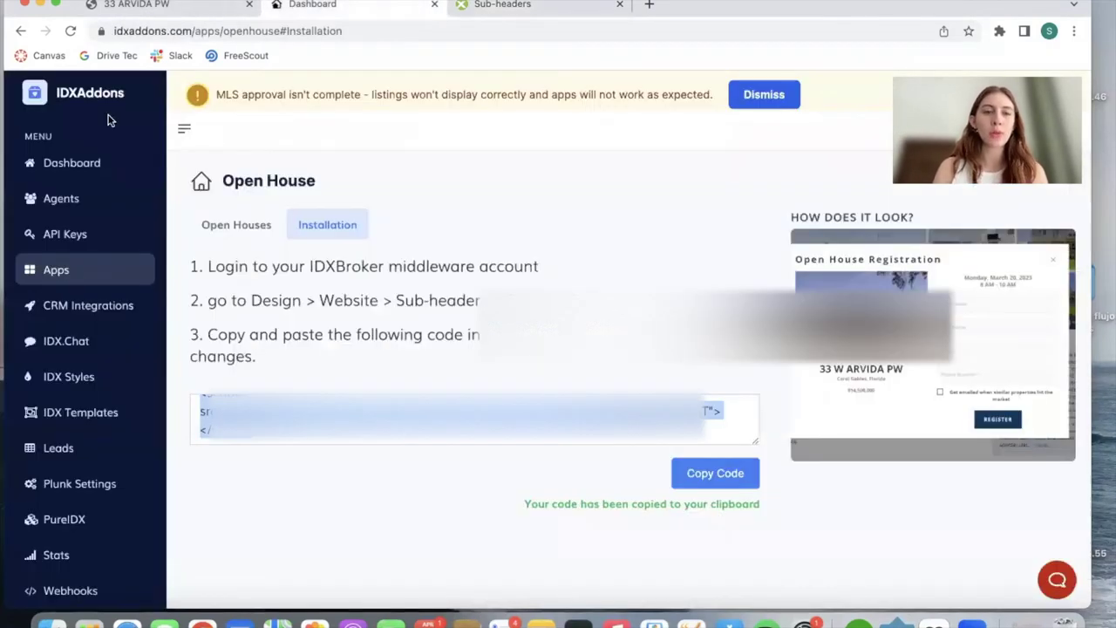
click(487, 15)
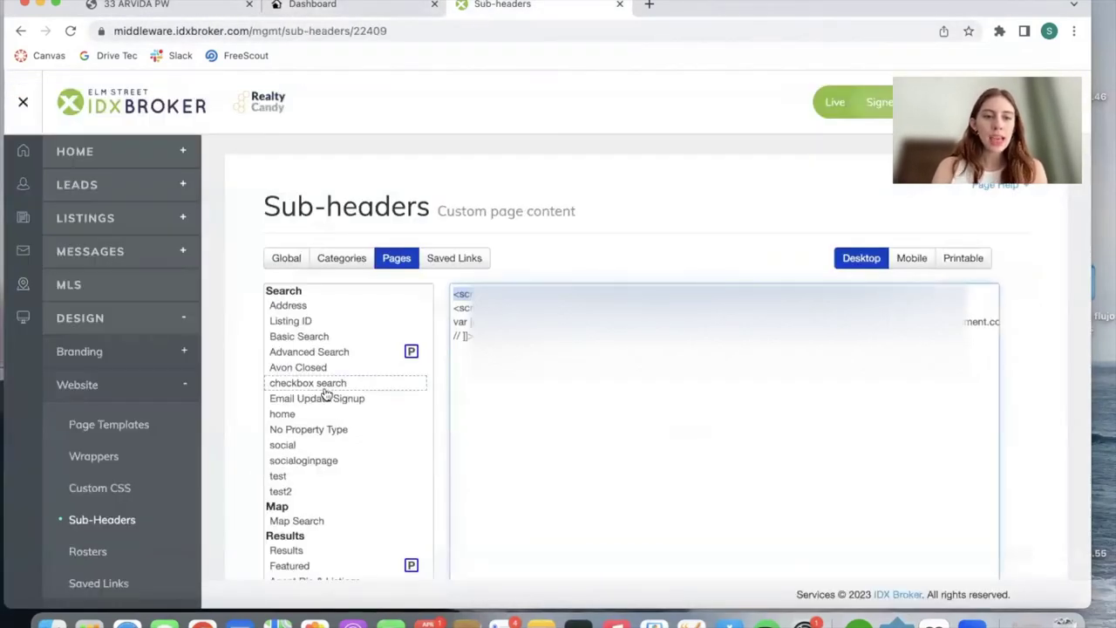
Save the Details sub-header changes and return to the IDX Addons installation page.
scroll(323, 393, down, 3)
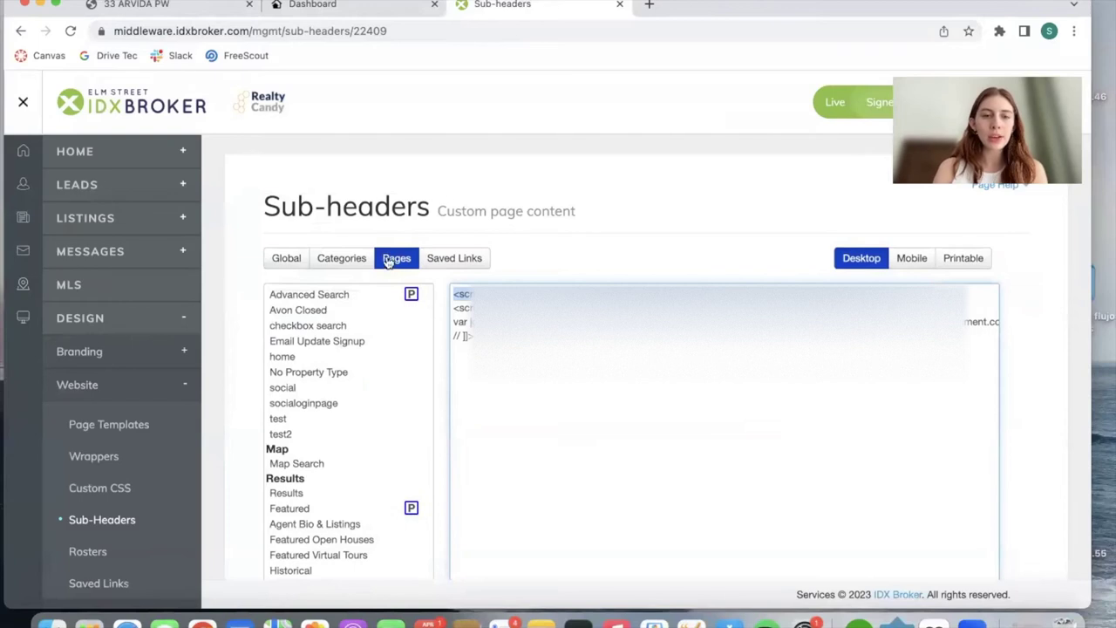
scroll(361, 468, down, 2)
click(362, 455)
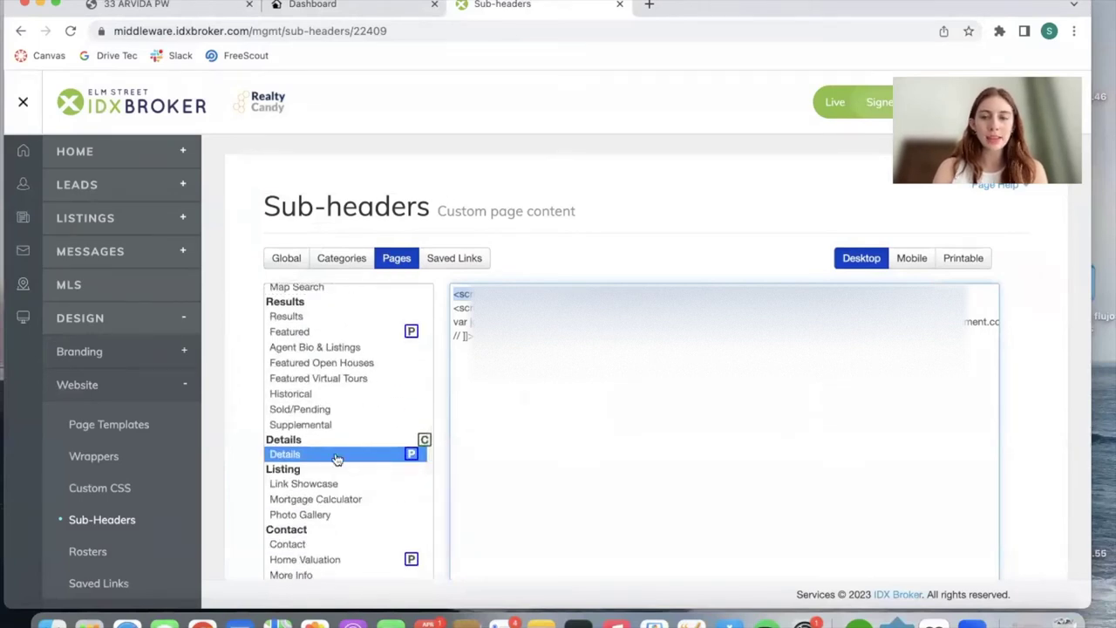
scroll(616, 409, down, 3)
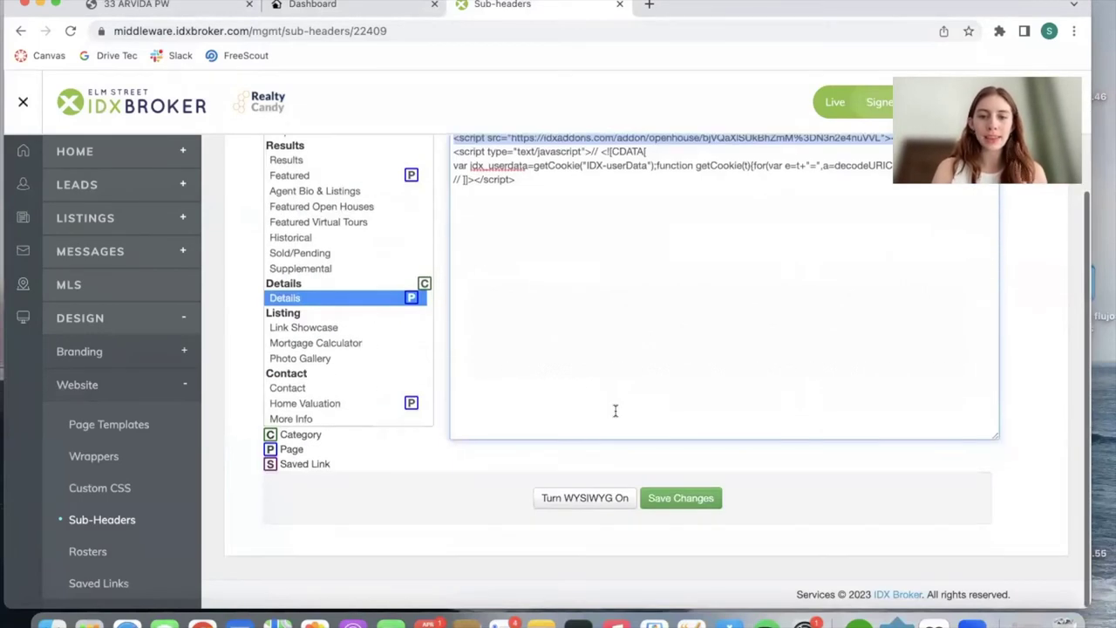
click(711, 504)
click(373, 9)
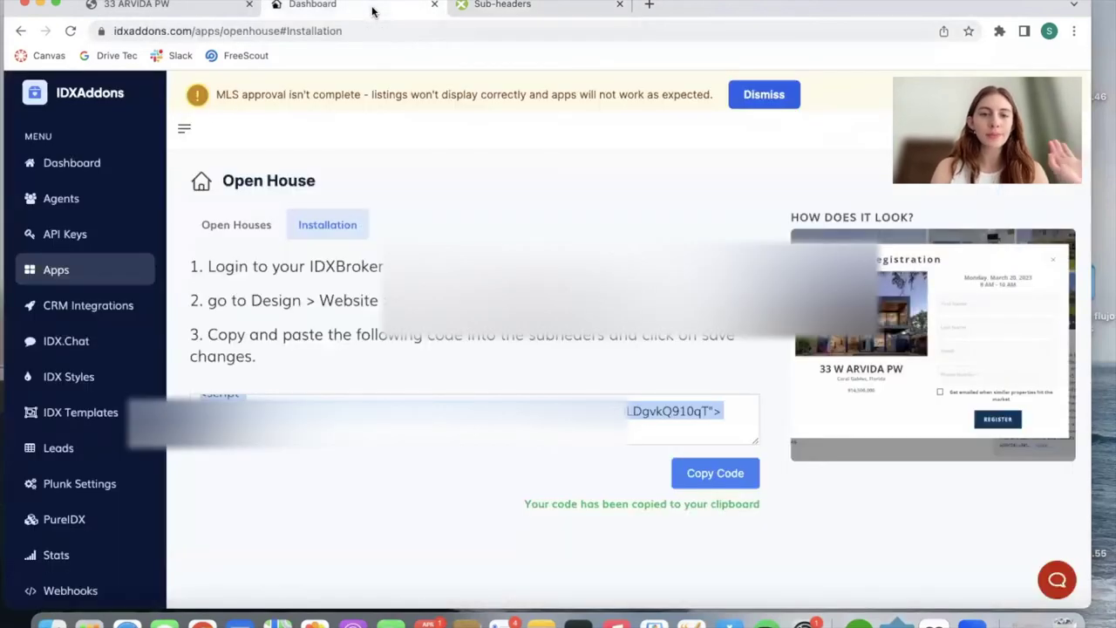
Browse the Featured Results on the live Realty Candy website.
key(ctrl+shift+Tab)
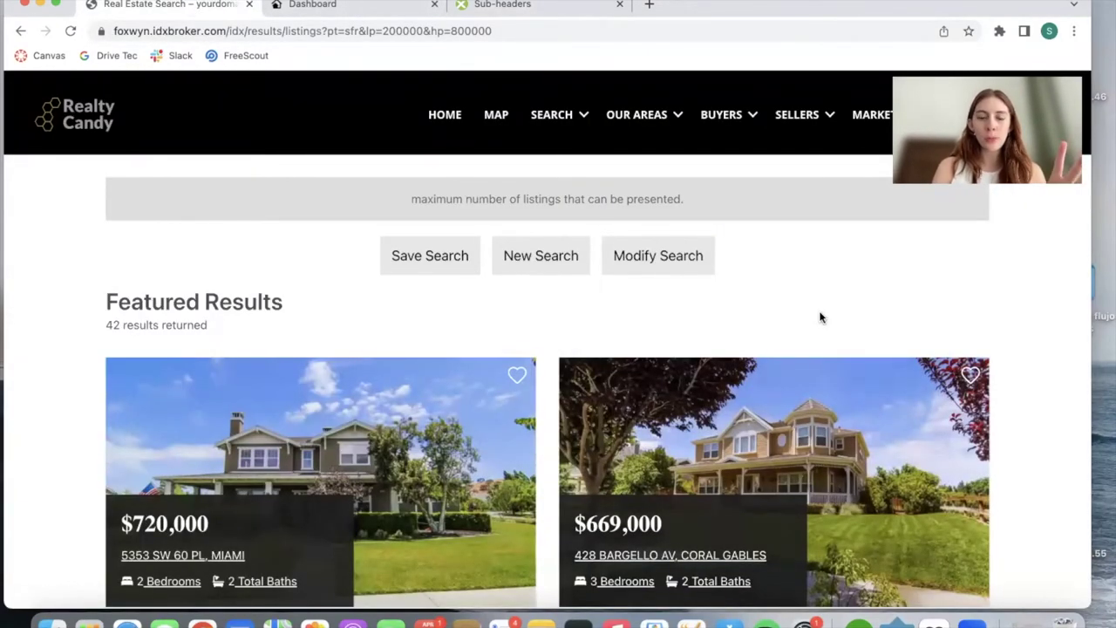
scroll(820, 318, down, 3)
scroll(820, 317, down, 3)
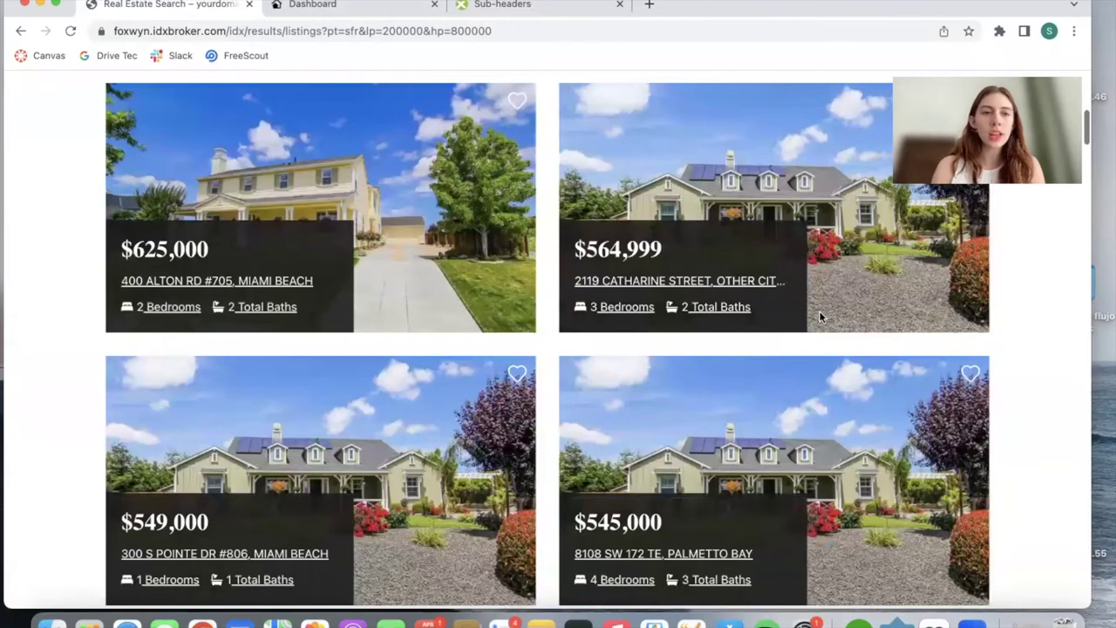
scroll(819, 311, up, 6)
scroll(297, 174, up, 1)
scroll(395, 274, down, 2)
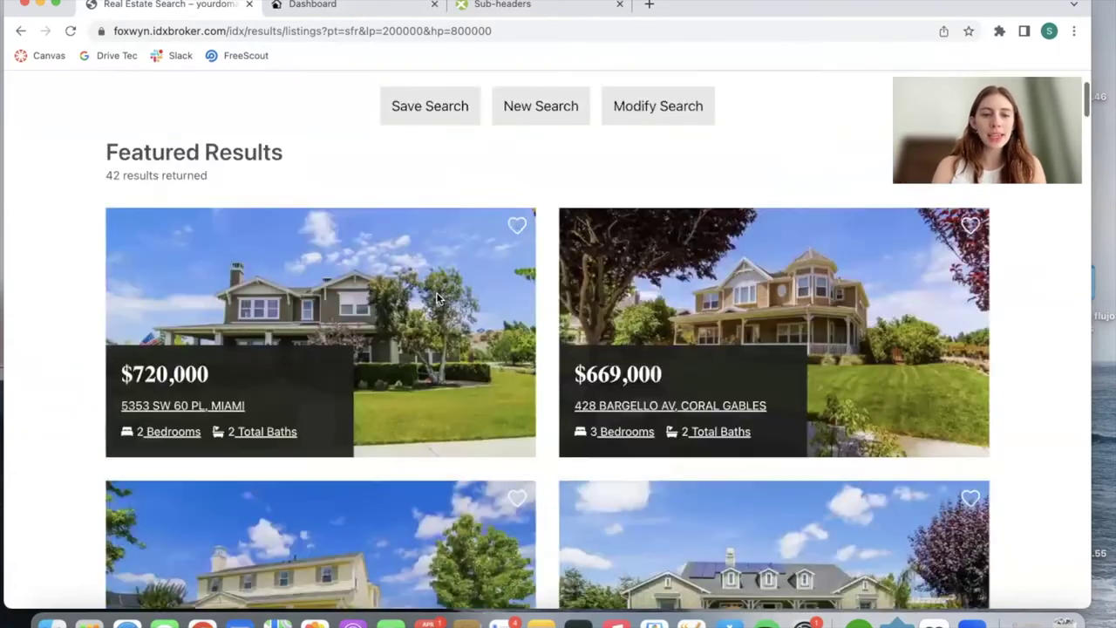
scroll(436, 297, down, 3)
scroll(439, 298, down, 8)
scroll(406, 399, down, 3)
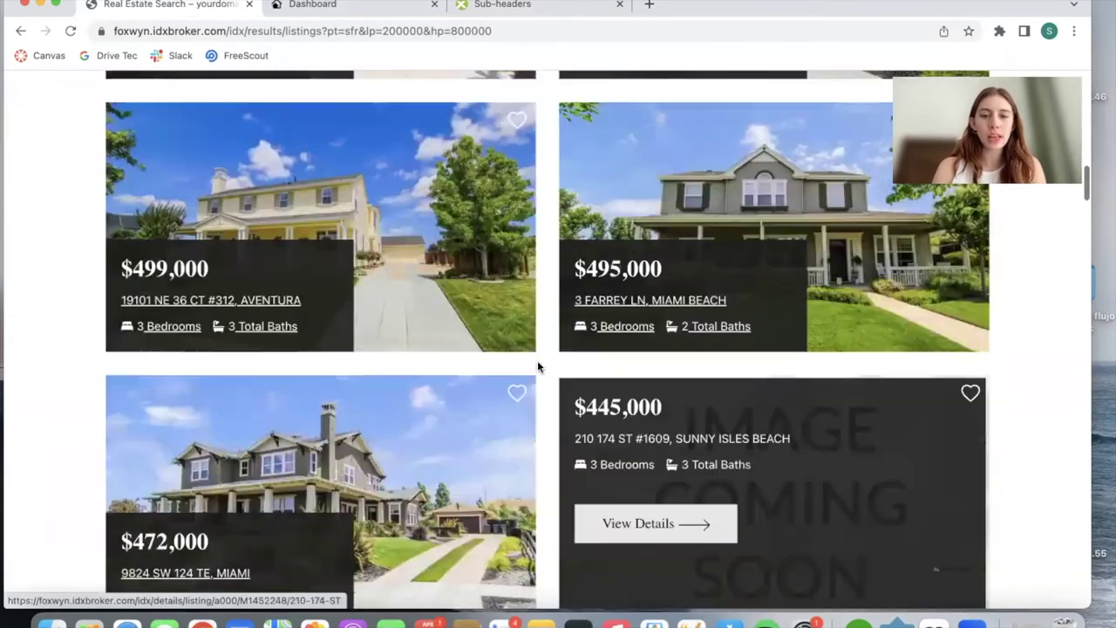
scroll(788, 272, up, 1)
Open the $495,000 listing at 3 Farrey Ln, Miami Beach, and review its details.
mouse_move(773, 227)
click(822, 217)
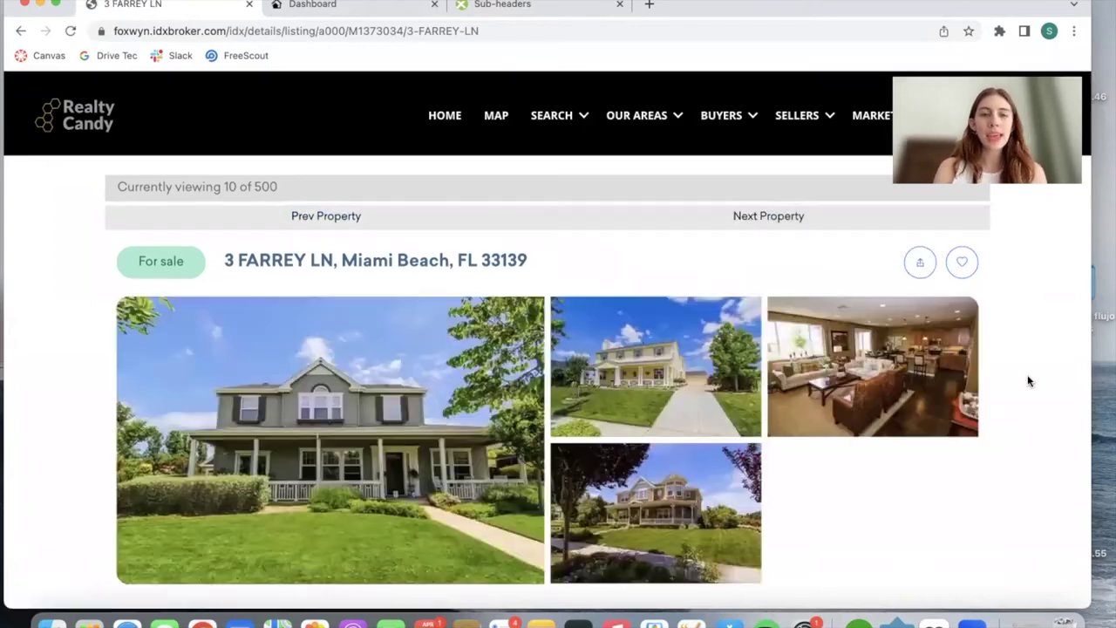
scroll(1028, 381, down, 3)
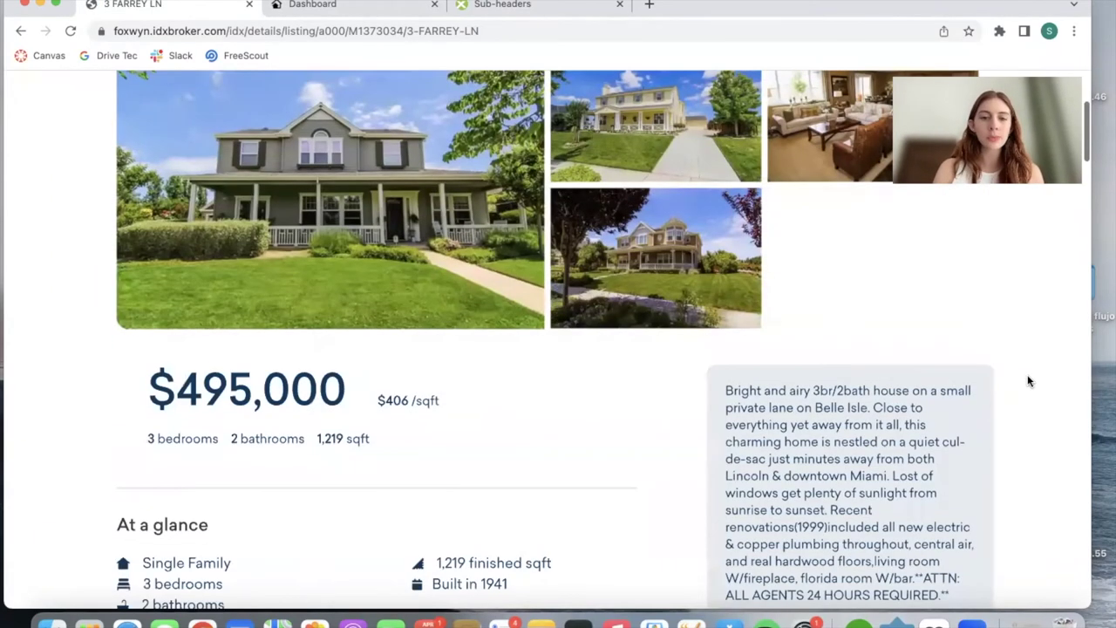
scroll(1028, 381, down, 5)
scroll(1028, 381, down, 3)
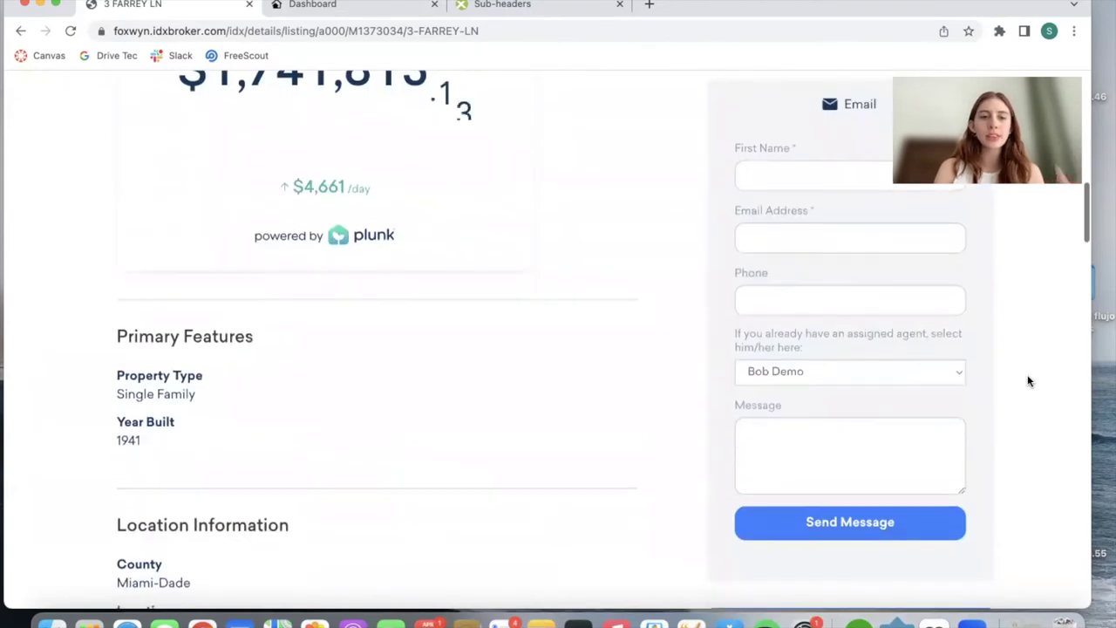
scroll(1020, 261, up, 15)
key(super+l)
Load the listing's /openhouse page to create an open house.
text(/openhouse)
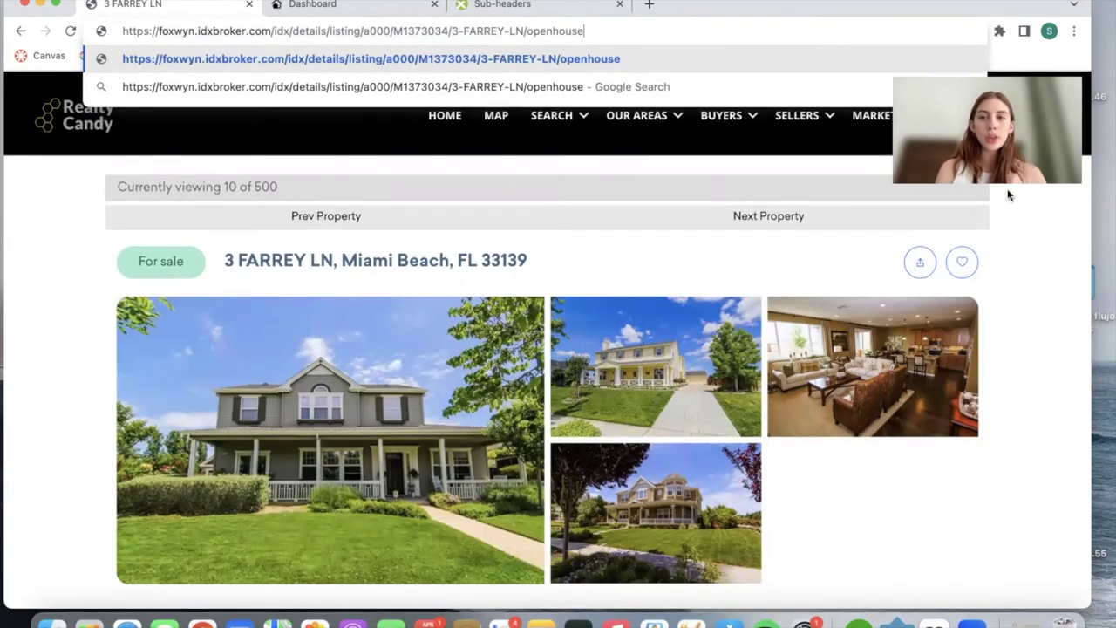
key(Return)
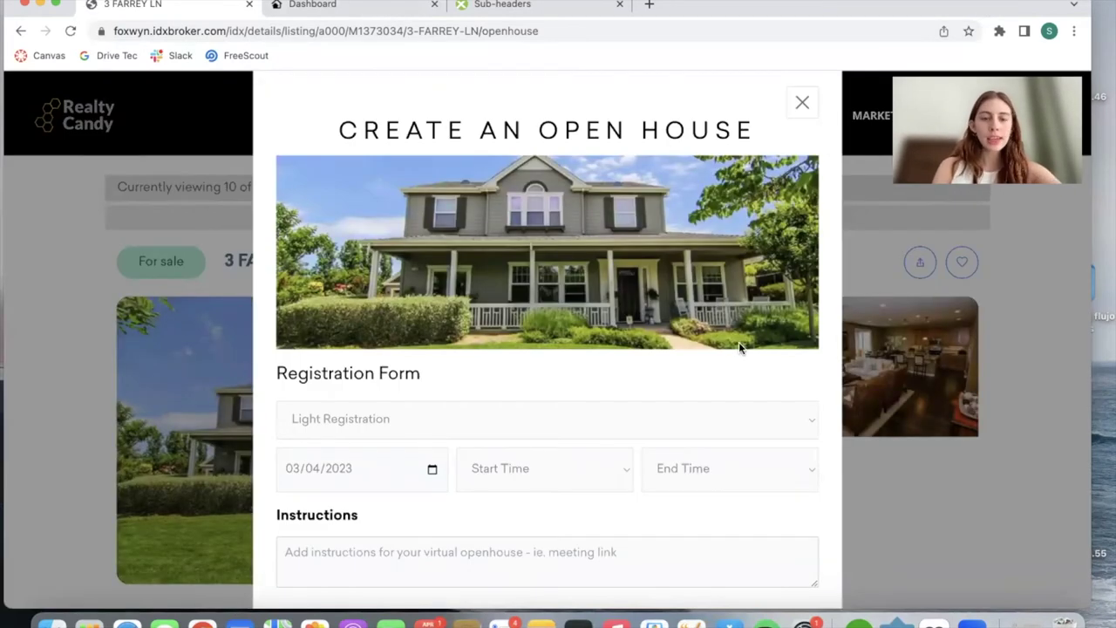
scroll(739, 347, down, 1)
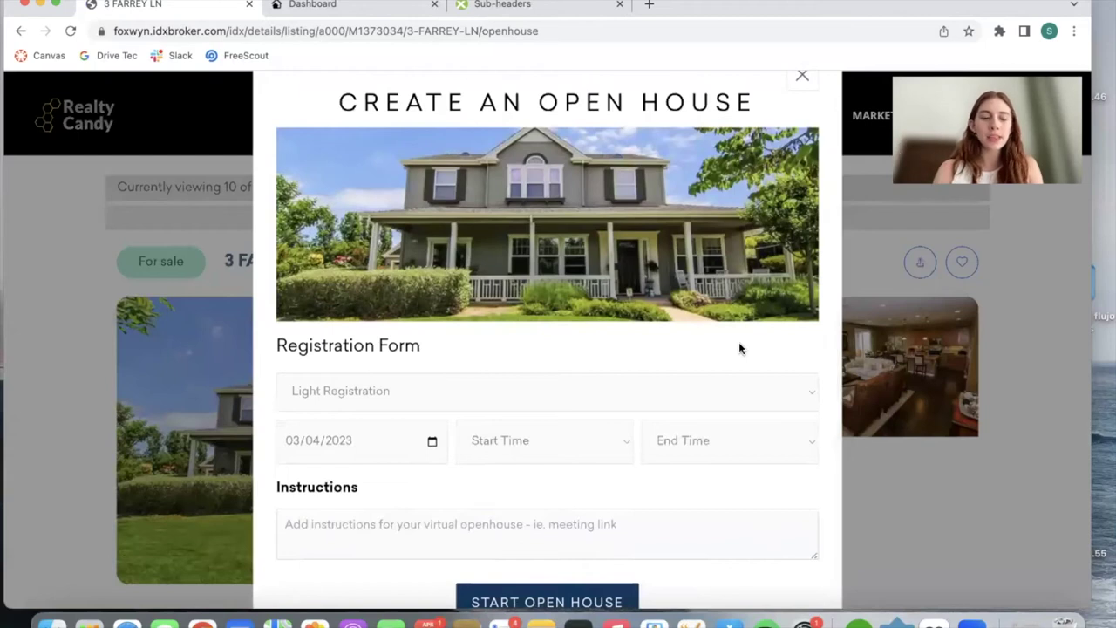
scroll(739, 347, down, 1)
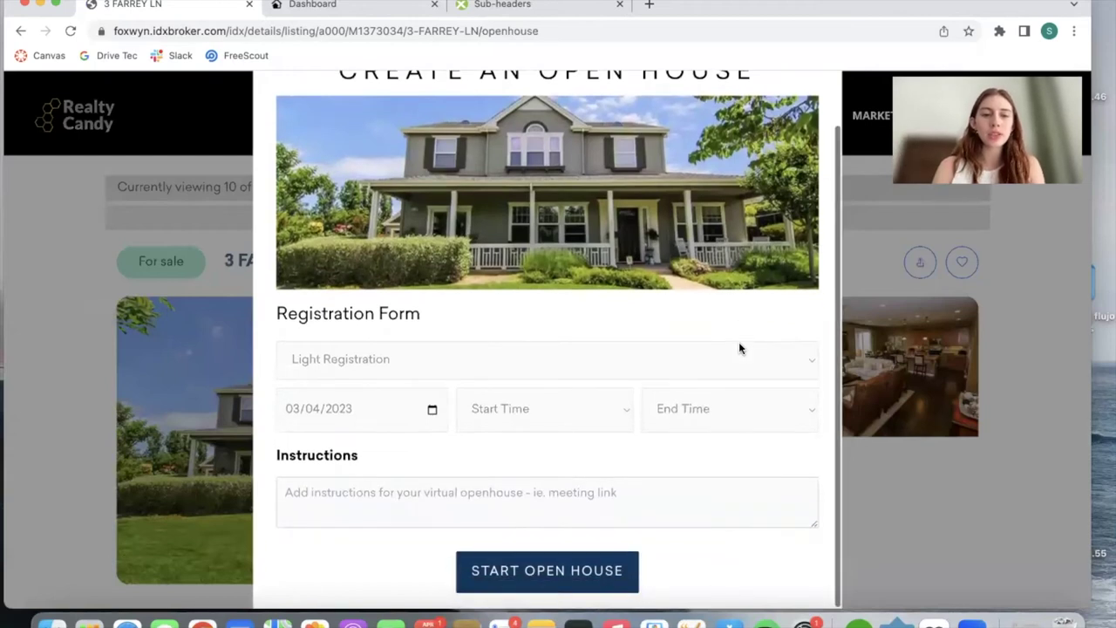
Keep Light Registration and set the open house time from 10:00am to 12:00pm.
click(514, 358)
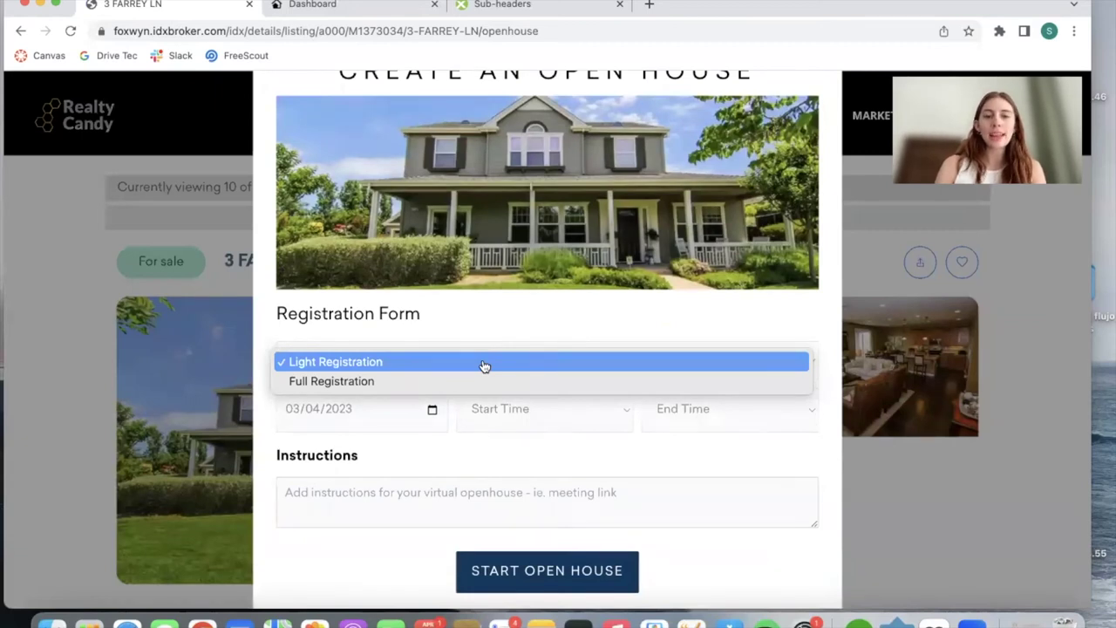
click(482, 298)
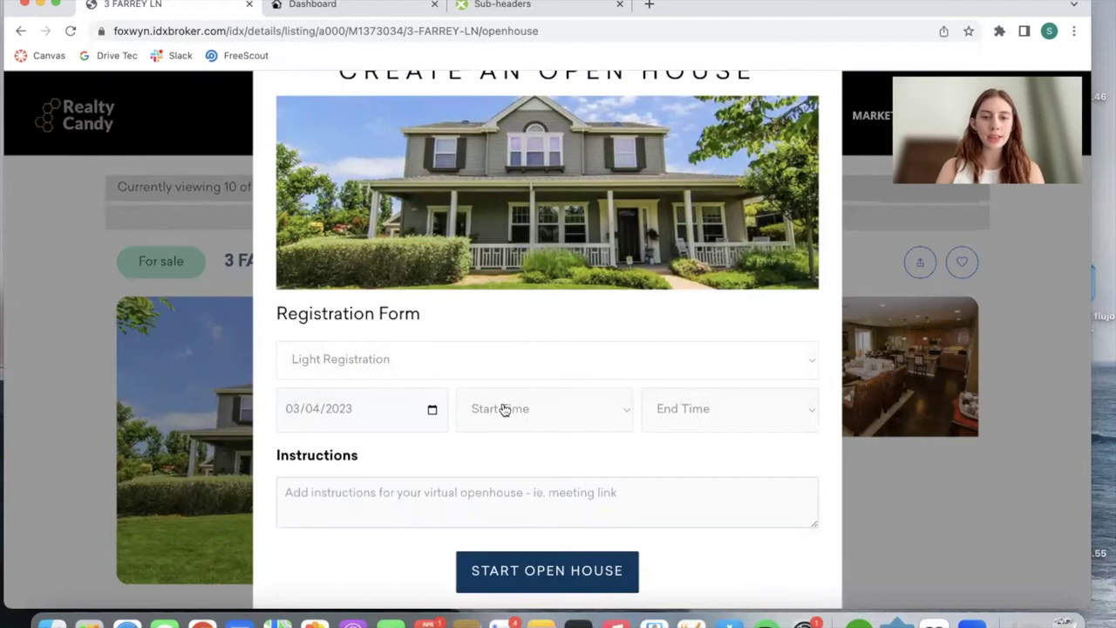
click(567, 418)
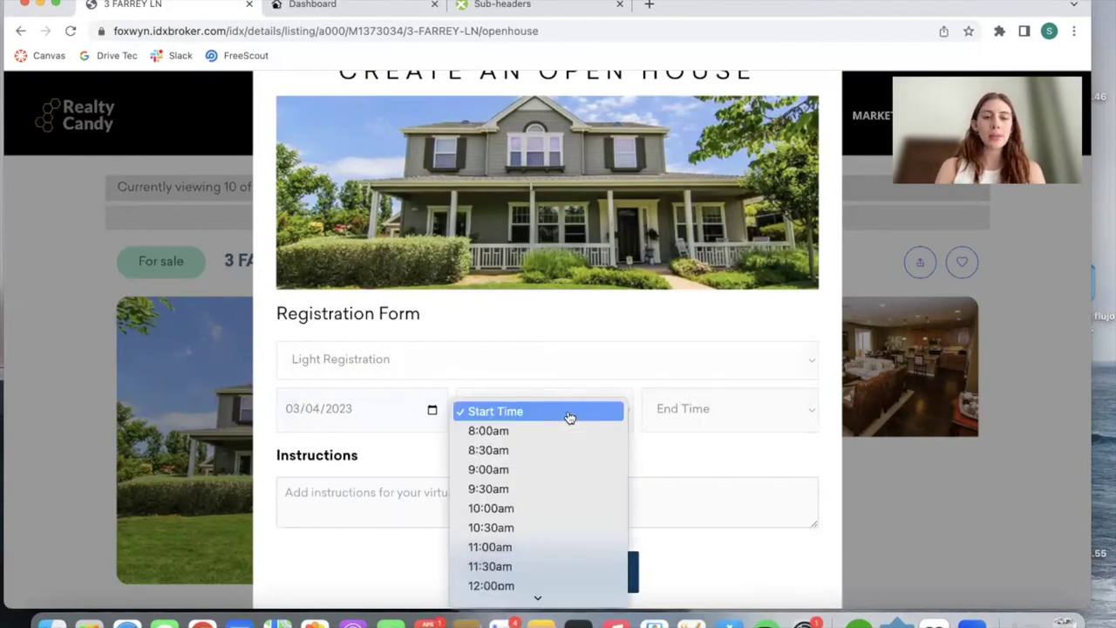
click(524, 508)
click(712, 415)
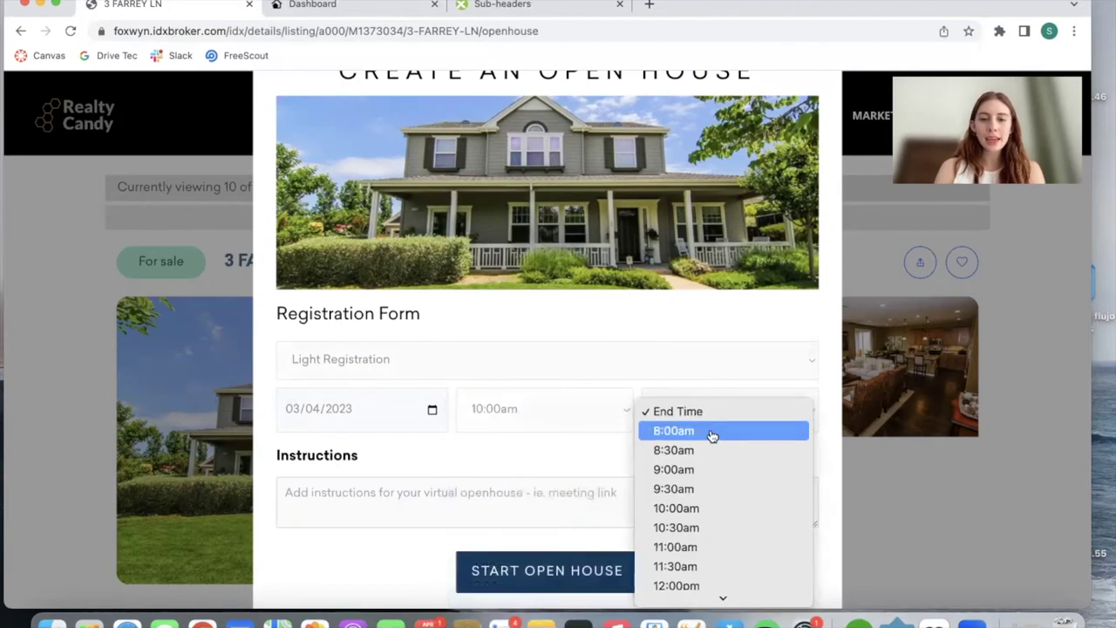
scroll(707, 532, down, 3)
click(698, 467)
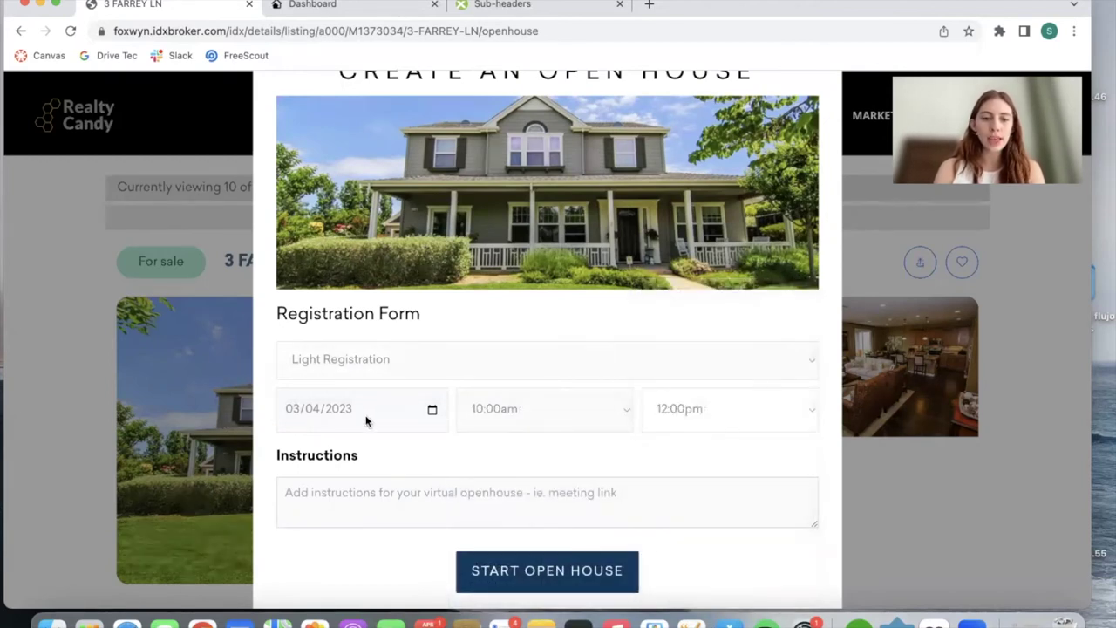
Change the date to 04/04/2023 and start the light-registration open house.
click(366, 419)
key(Up)
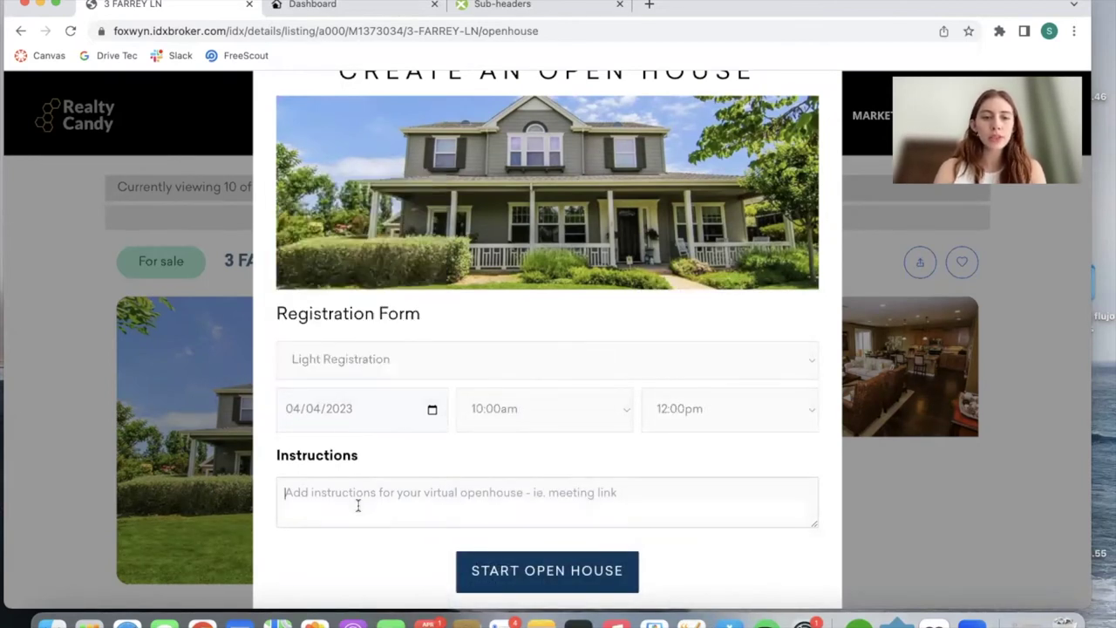
scroll(358, 506, down, 2)
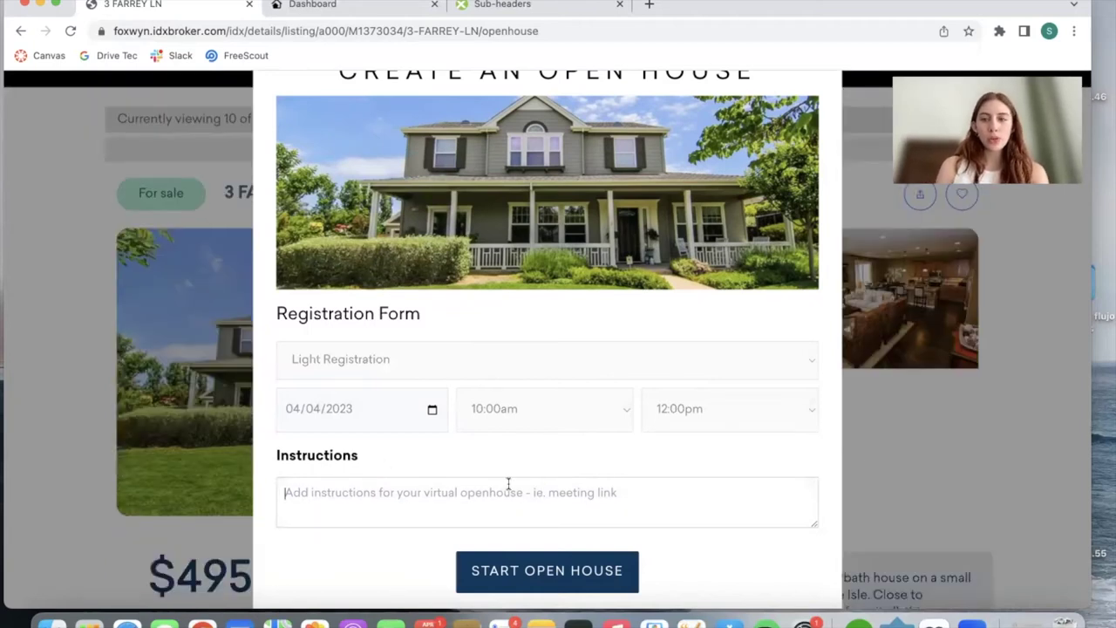
scroll(509, 484, up, 2)
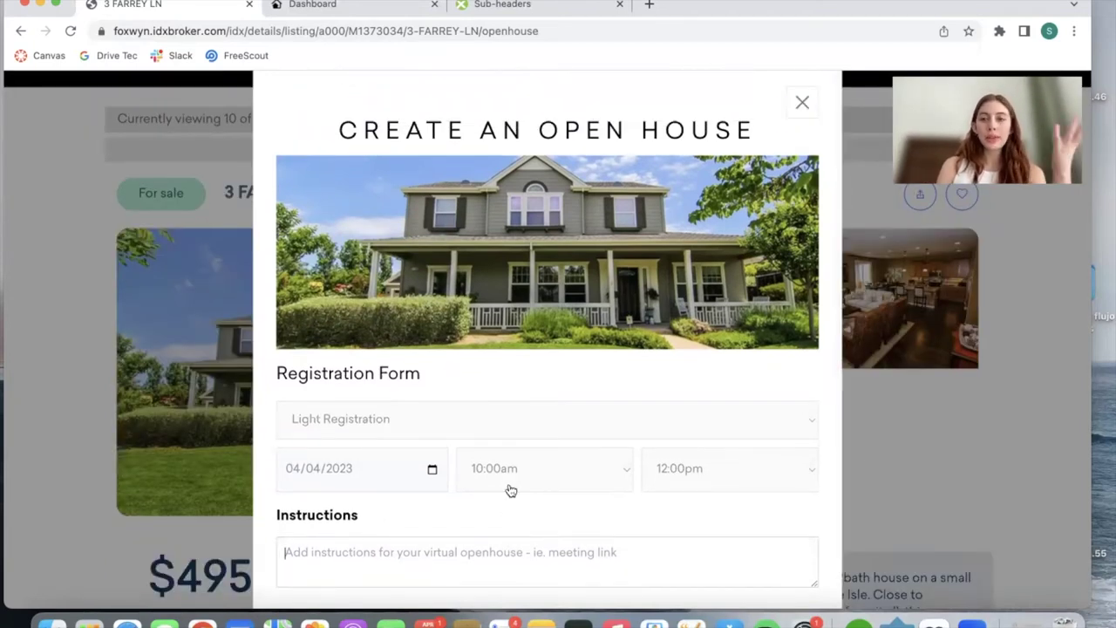
scroll(511, 490, down, 2)
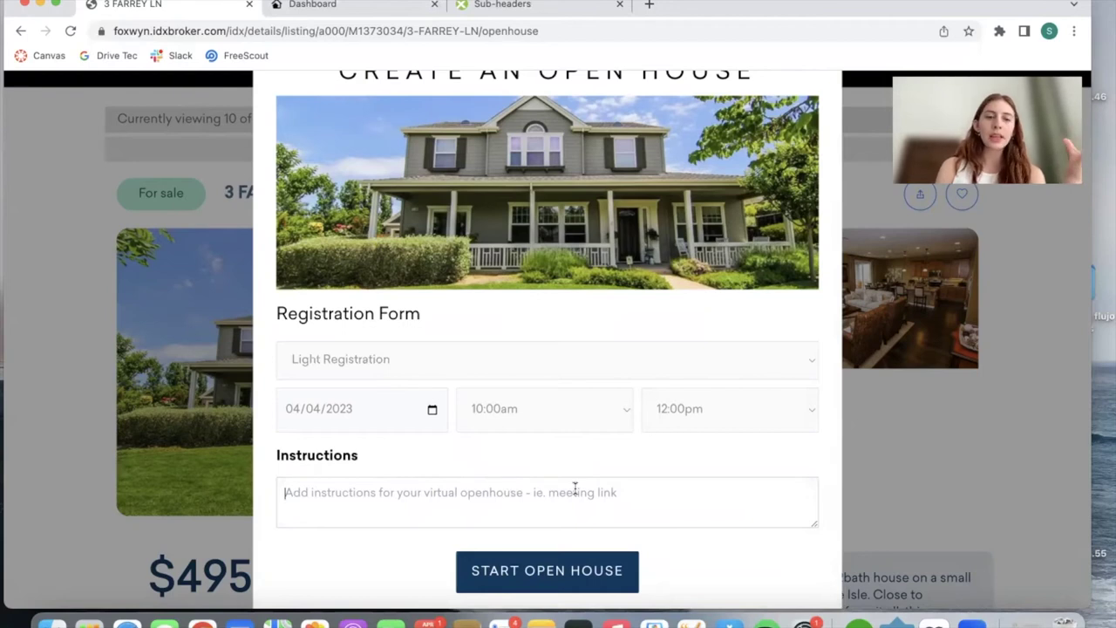
click(537, 570)
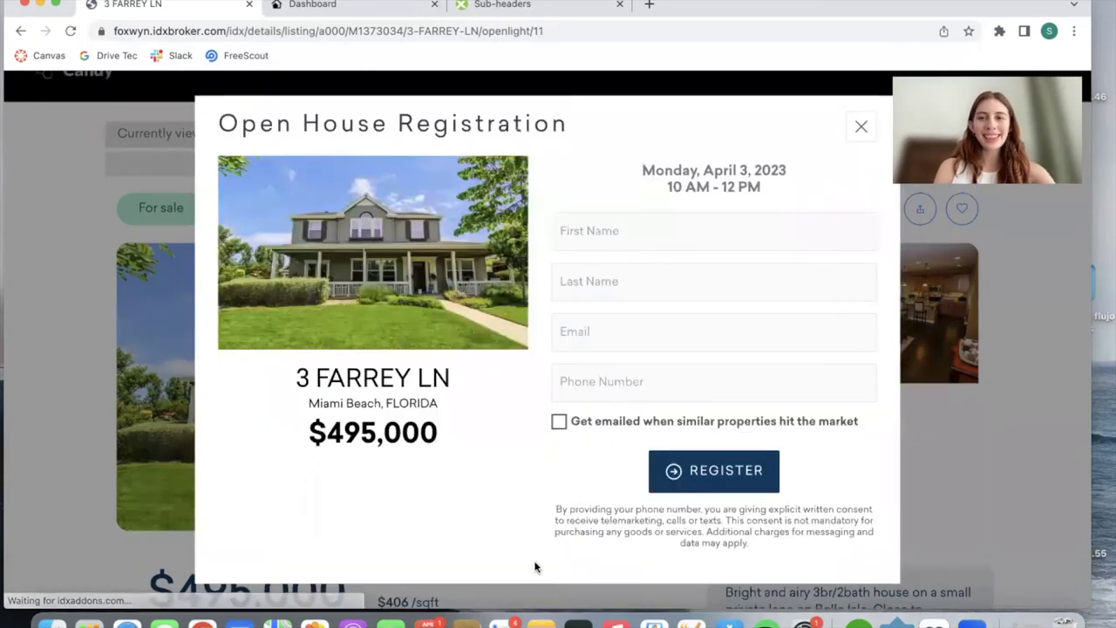
Review the generated light registration sign-up form and its web address.
click(616, 237)
click(515, 34)
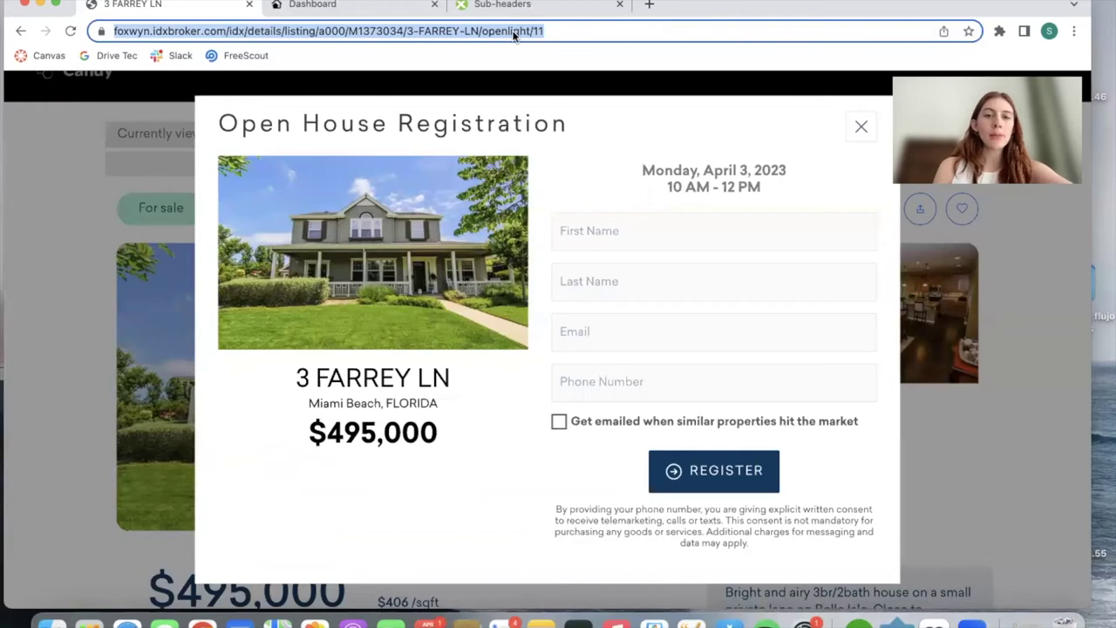
click(613, 225)
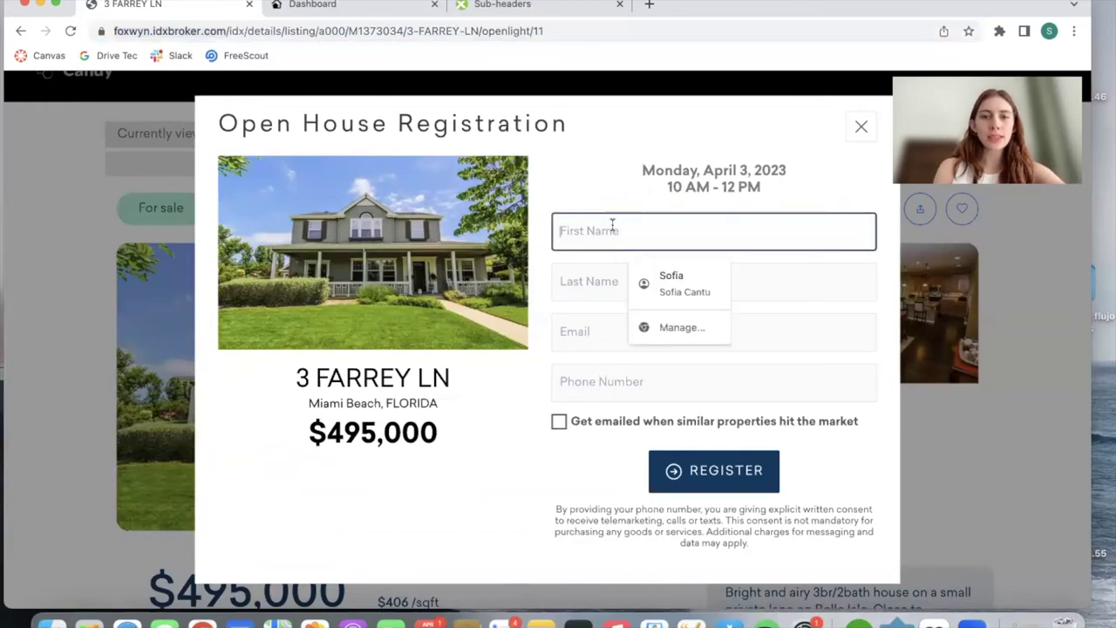
click(604, 255)
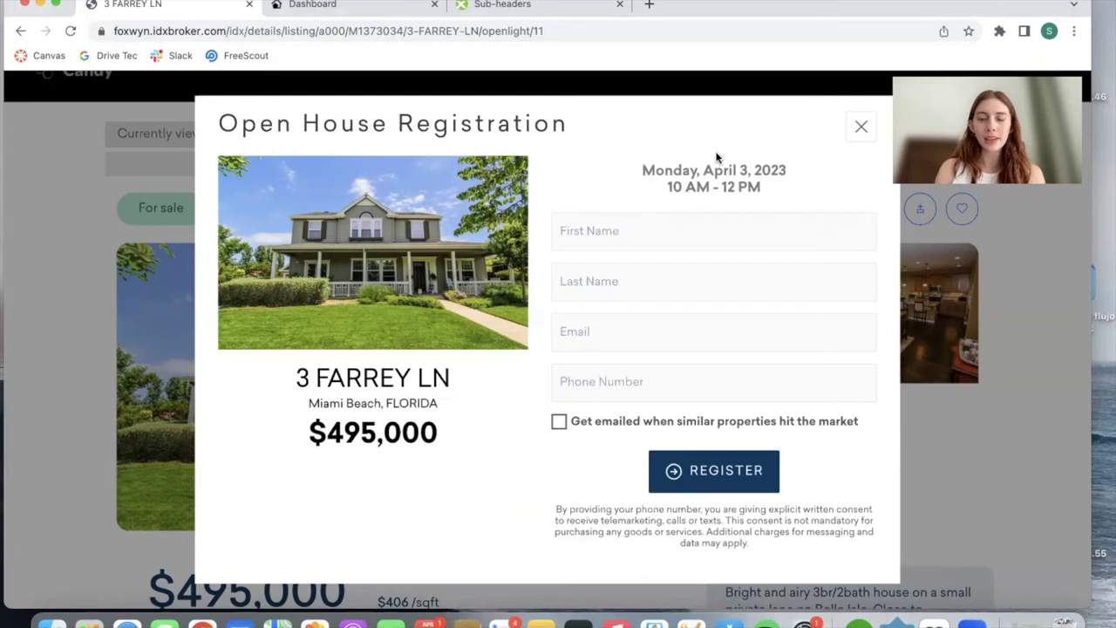
Check the saved sub-header script, then go back to the IDX Addons dashboard.
click(555, 11)
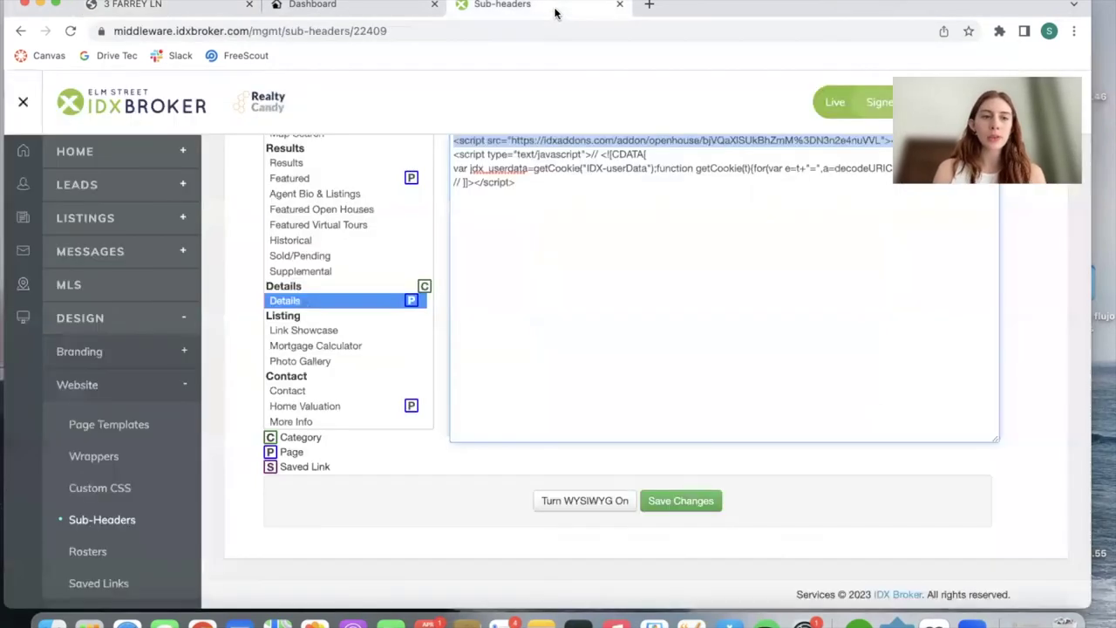
click(102, 184)
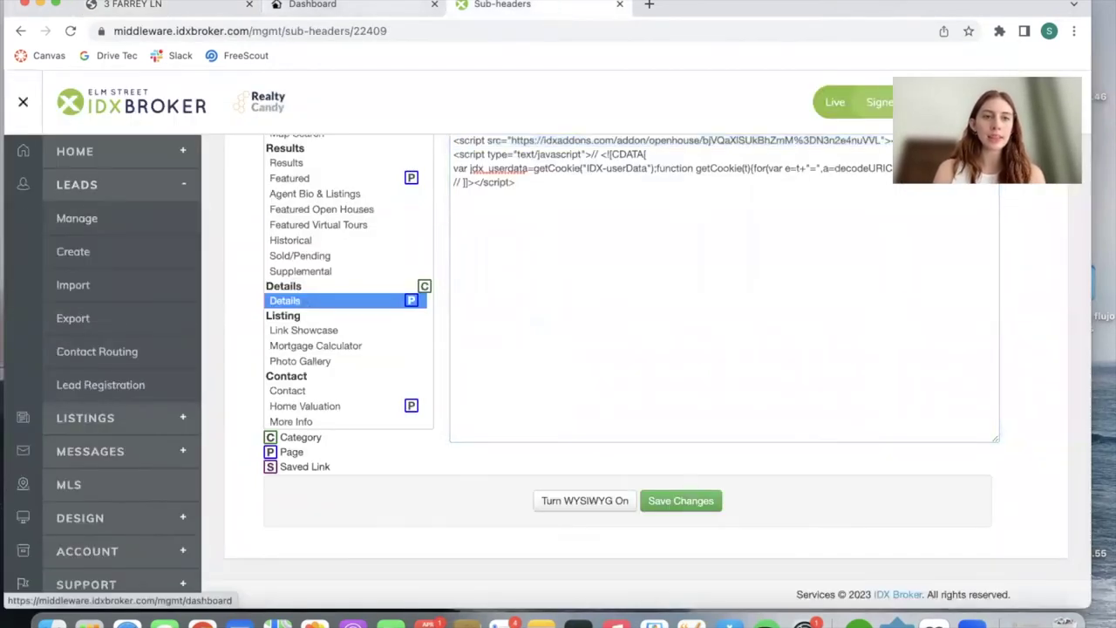
click(290, 9)
click(174, 5)
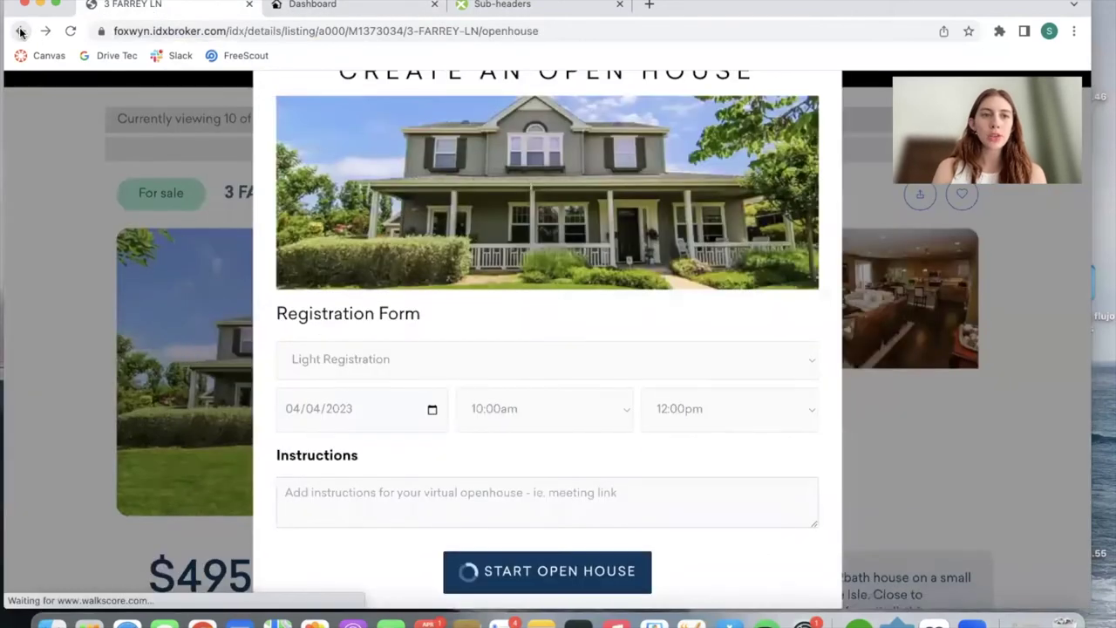
click(342, 359)
click(342, 381)
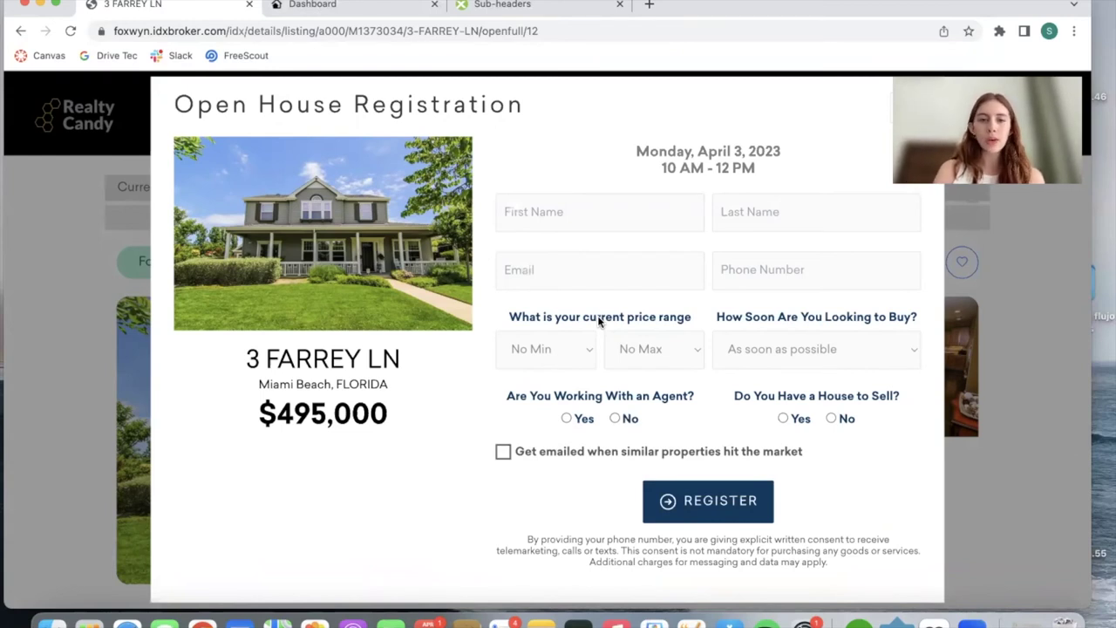
scroll(598, 321, down, 2)
click(551, 31)
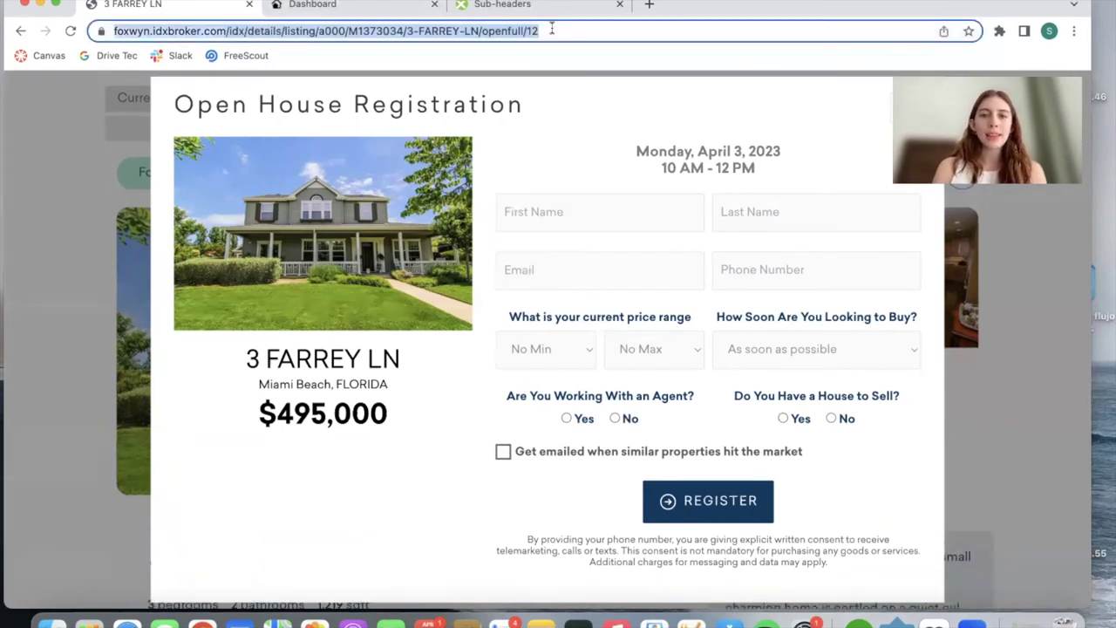
click(559, 149)
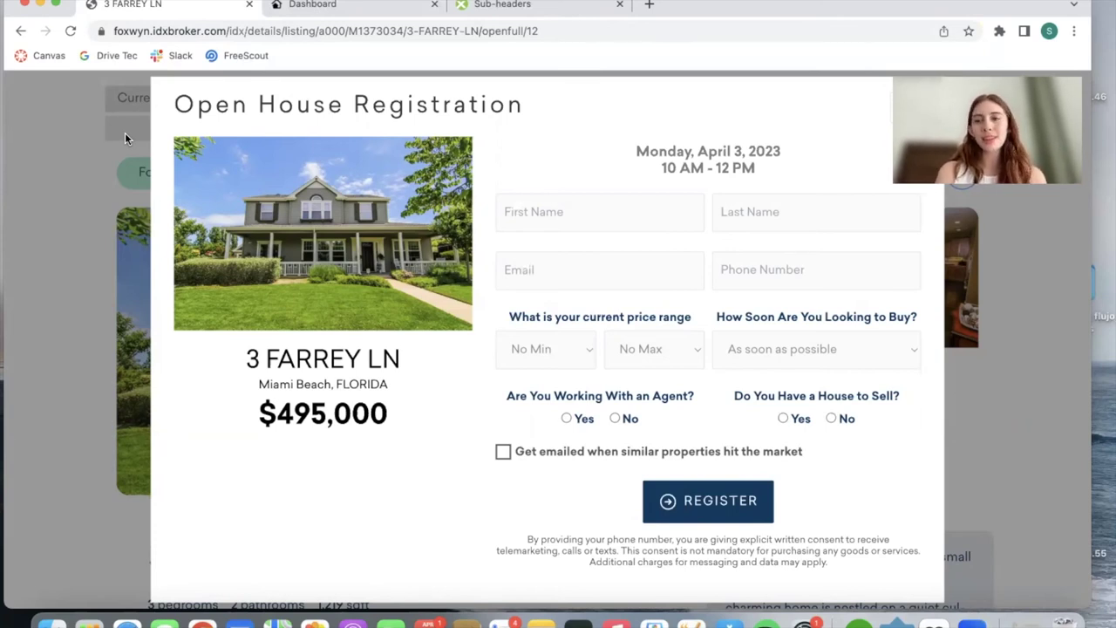
click(339, 4)
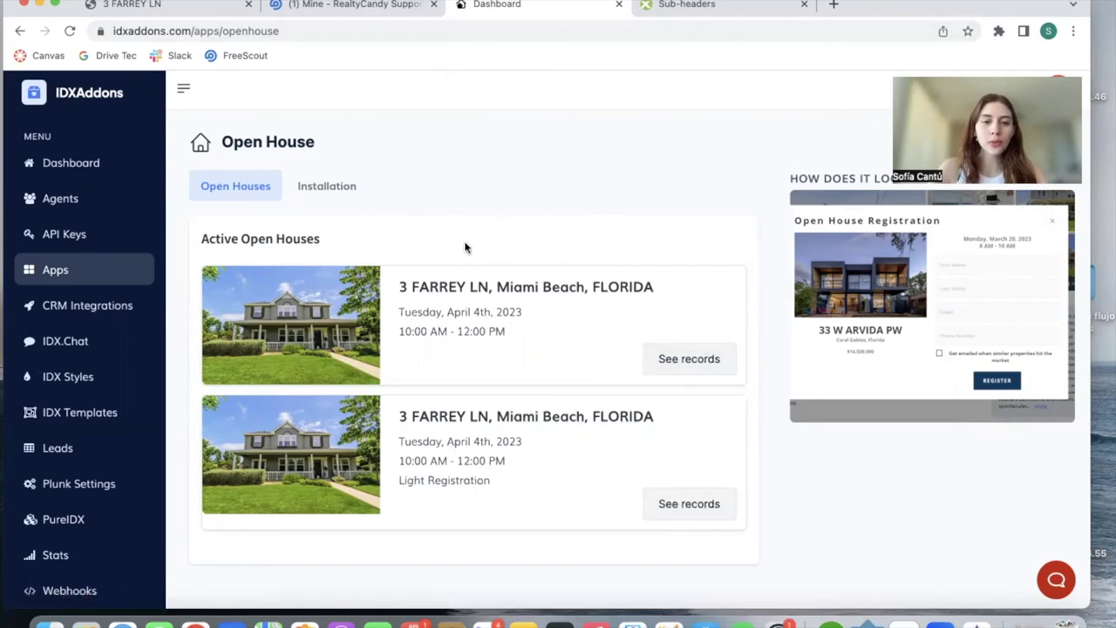
click(688, 365)
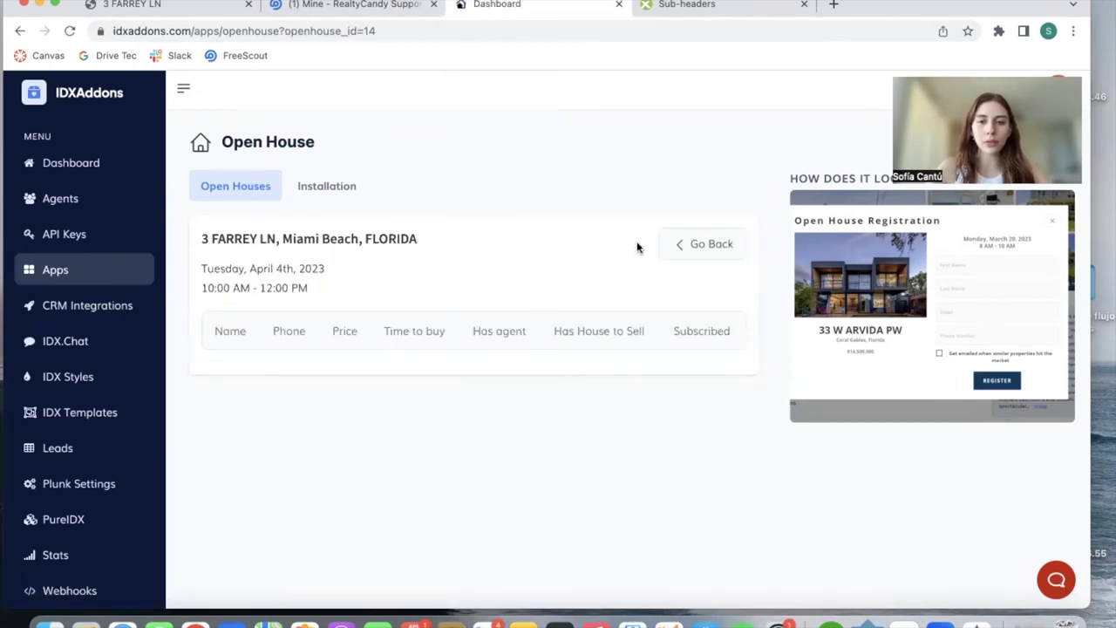
click(713, 245)
click(671, 505)
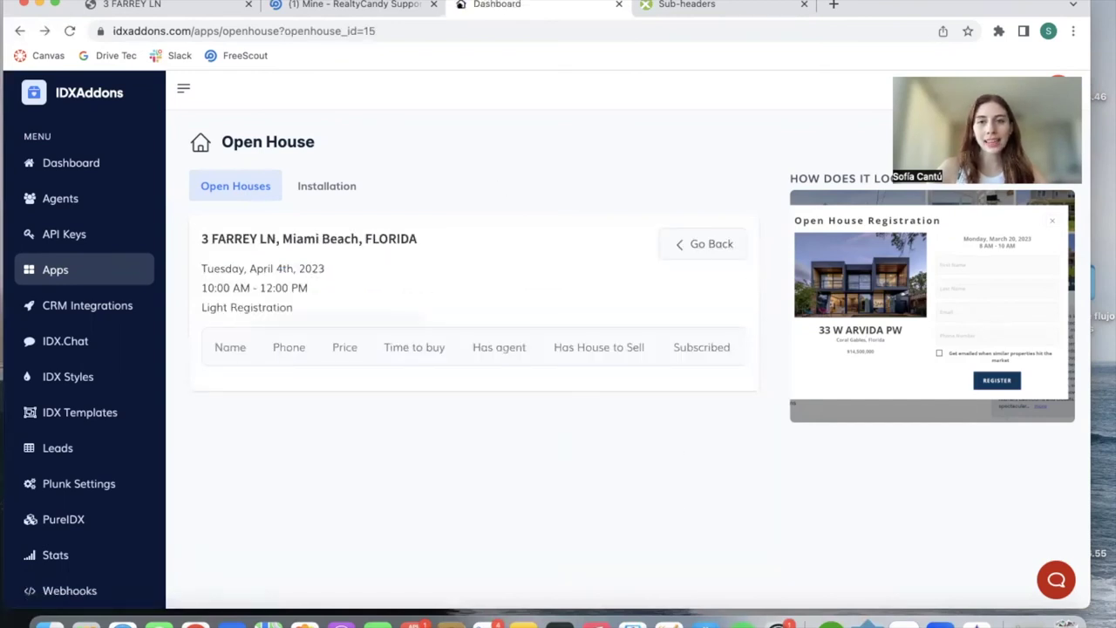
click(836, 6)
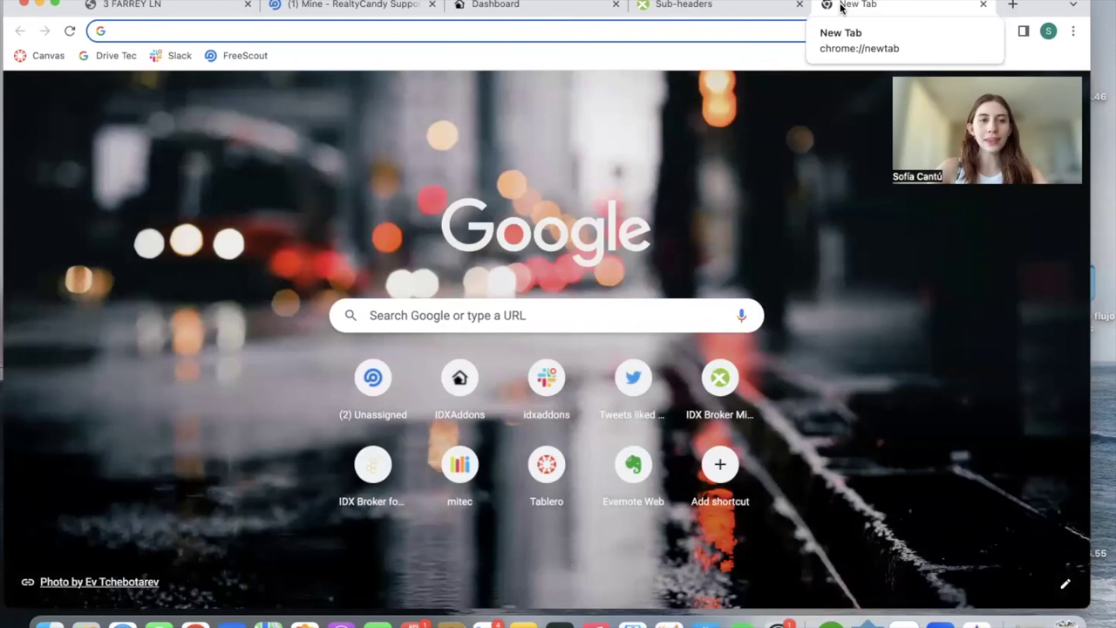
text(idxa)
click(362, 171)
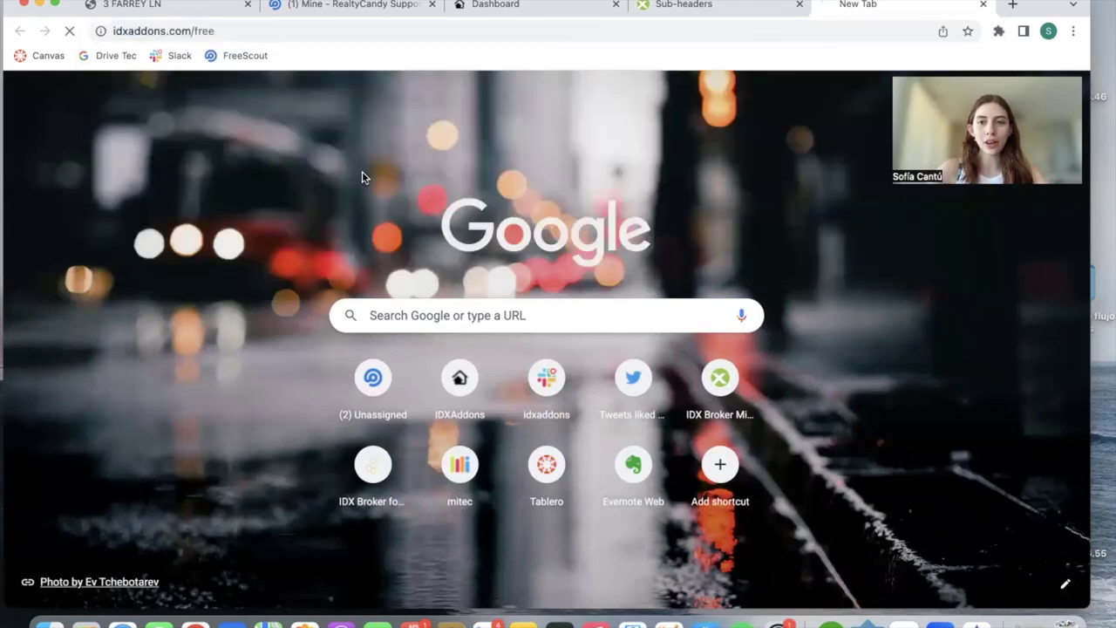
scroll(618, 456, down, 3)
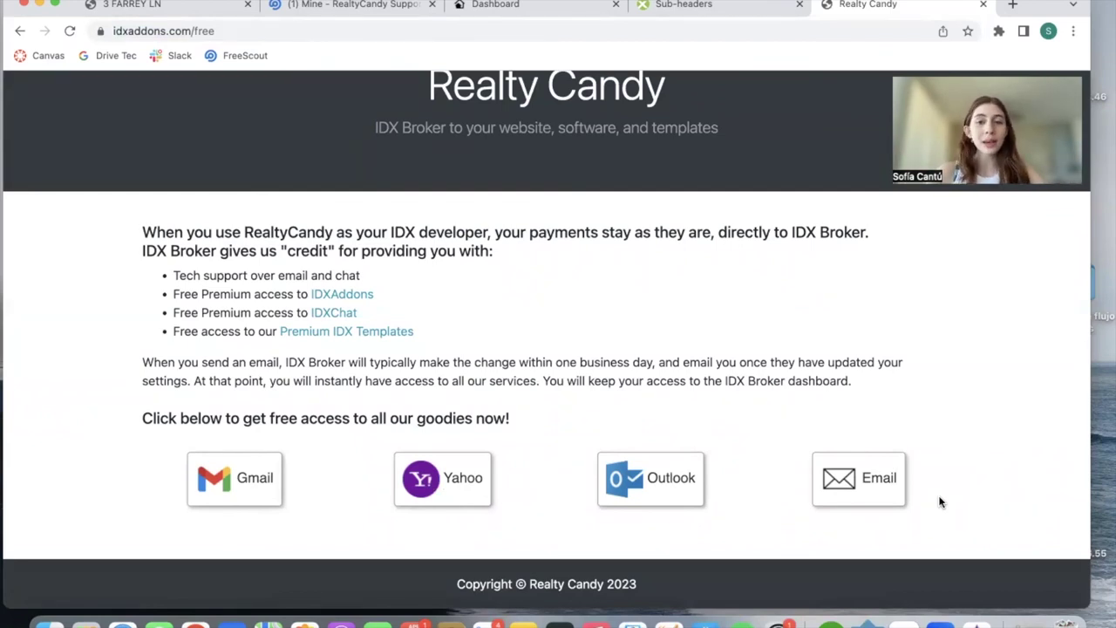
click(560, 6)
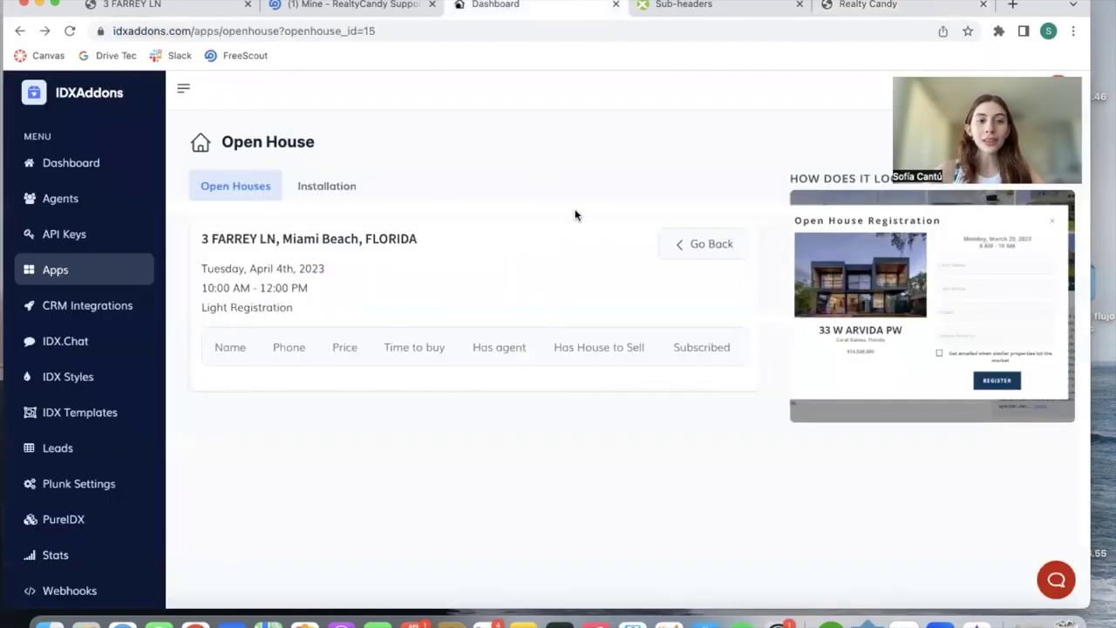